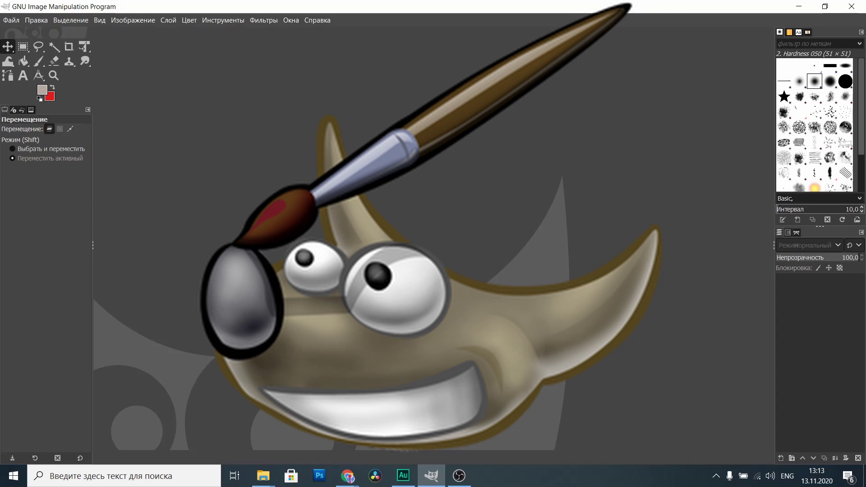
# Open GIMP's File (Файл) menu while the workspace has no image.
pyautogui.click(6, 22)
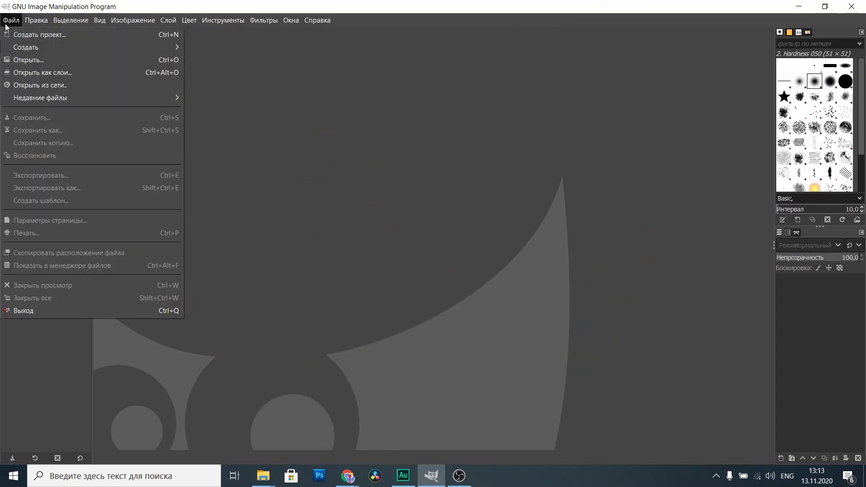
# Create a white 800×400 image, keeping 8-bit integer precision in Advanced Options.
pyautogui.click(28, 35)
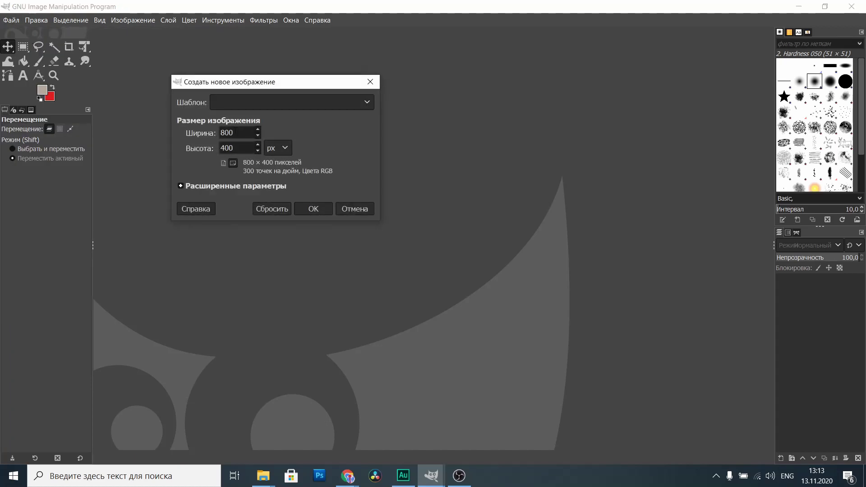
pyautogui.press('Tab')
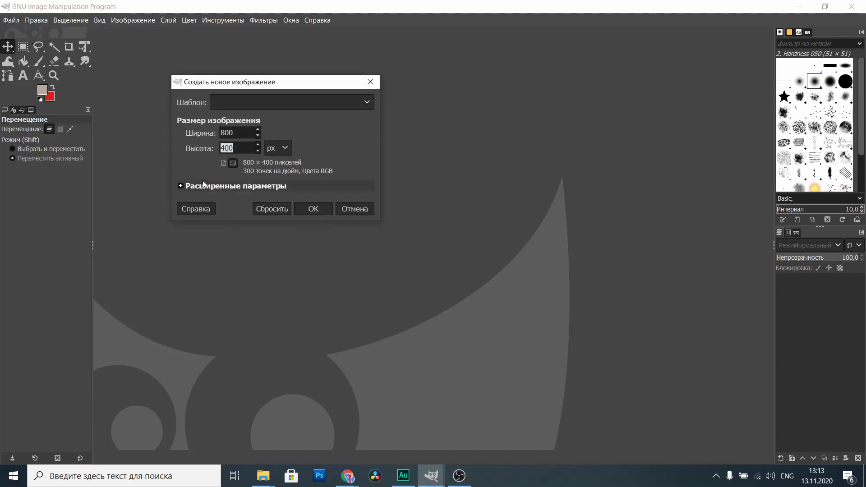
pyautogui.click(206, 186)
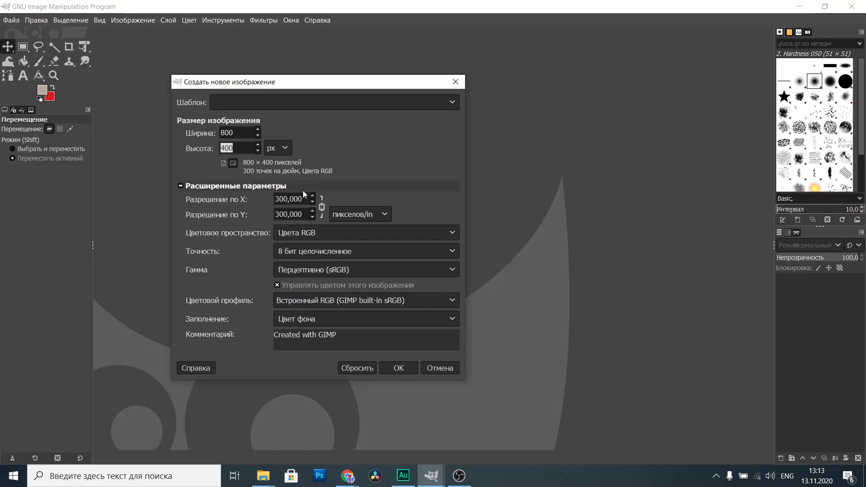
pyautogui.click(366, 251)
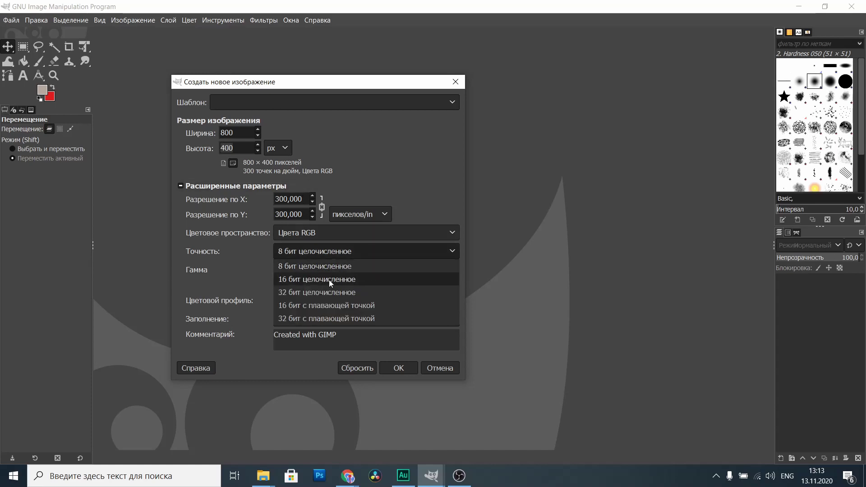
pyautogui.click(297, 227)
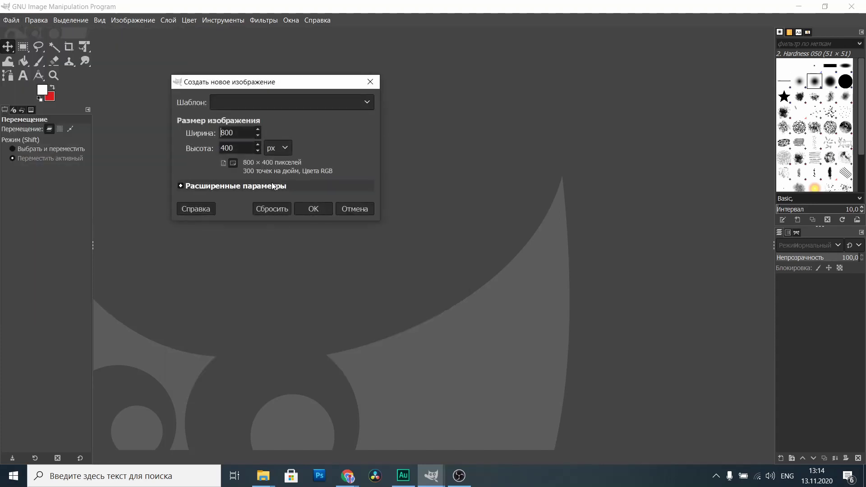
pyautogui.click(245, 186)
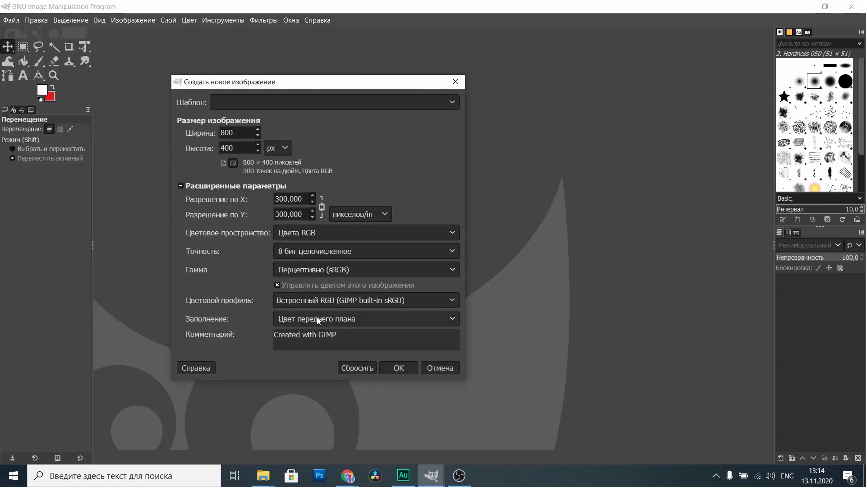
pyautogui.click(401, 371)
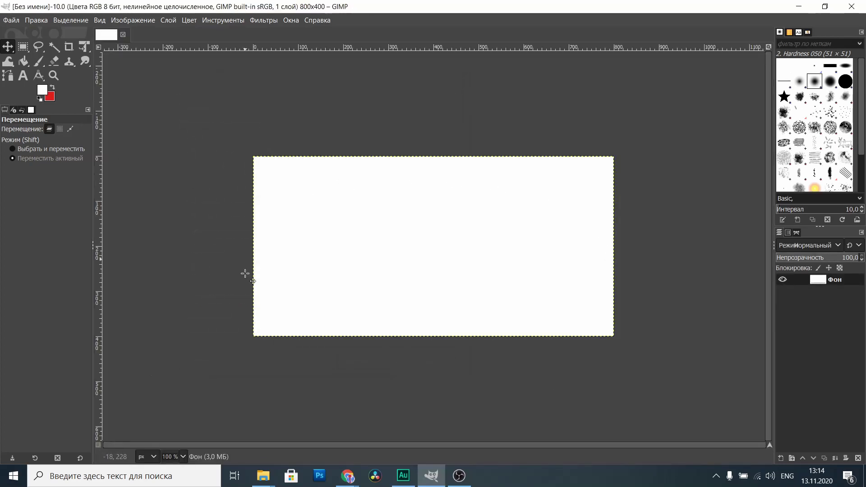
# Create another 800×400 image with Transparency as its fill.
pyautogui.click(10, 20)
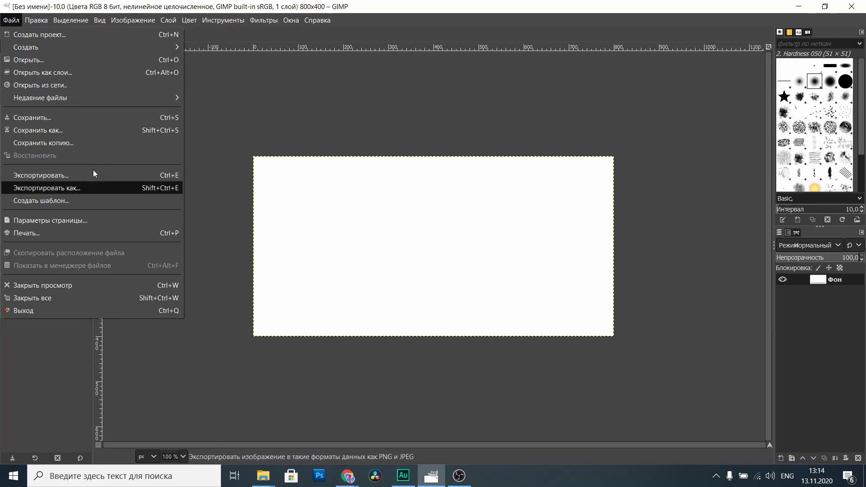
pyautogui.click(76, 35)
pyautogui.click(250, 193)
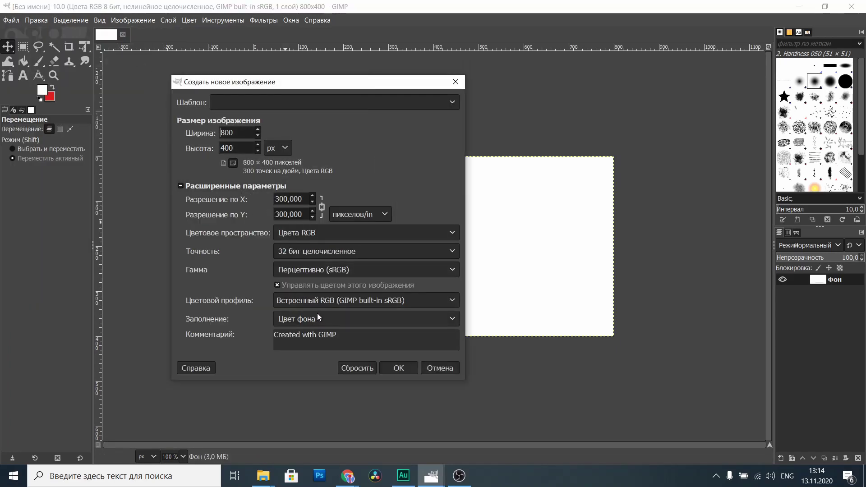
pyautogui.click(320, 320)
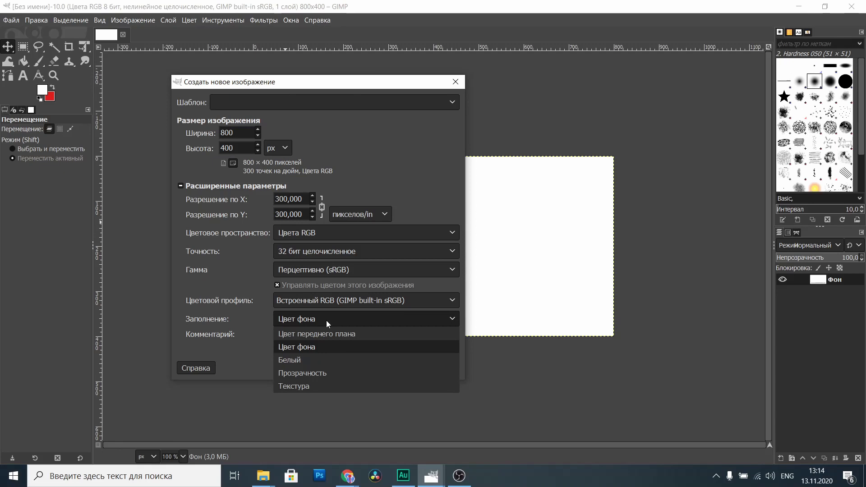
pyautogui.click(313, 375)
pyautogui.click(393, 371)
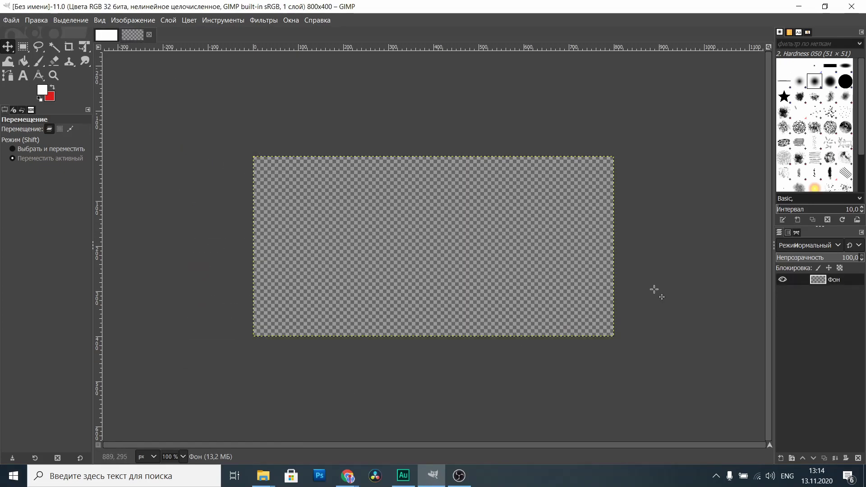
# Copy the house photo from Google Images in Chrome, then return to GIMP.
pyautogui.click(11, 20)
pyautogui.moveTo(26, 47)
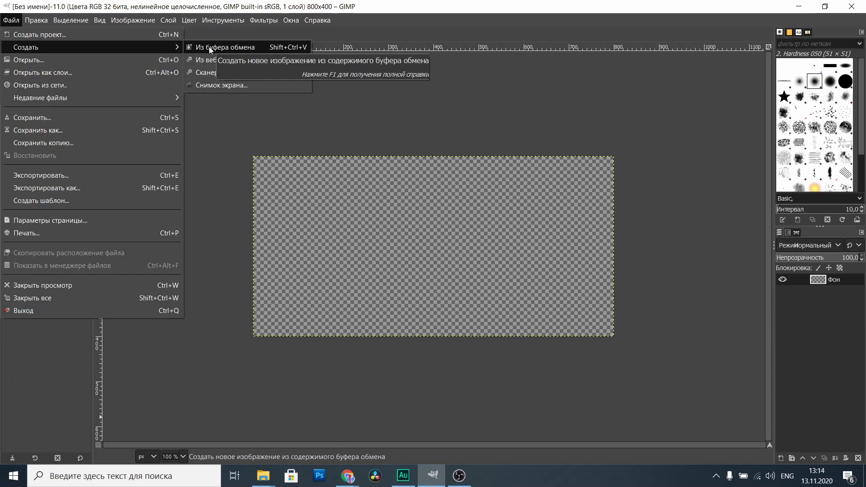
pyautogui.click(209, 47)
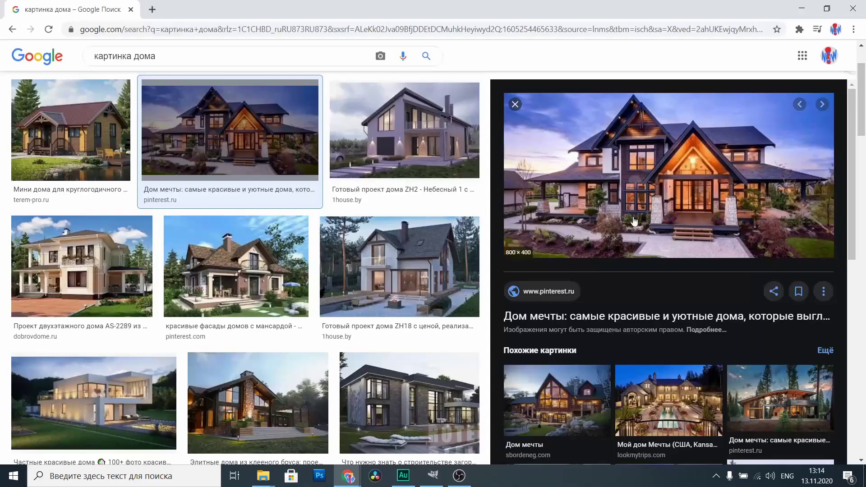
pyautogui.rightClick(648, 176)
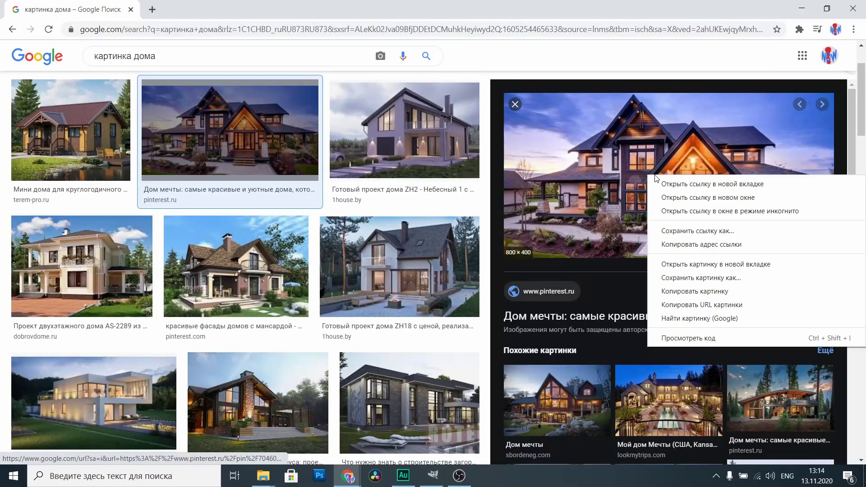
pyautogui.click(706, 291)
pyautogui.click(433, 476)
pyautogui.hotkey('ctrl', 'shift', 'v')
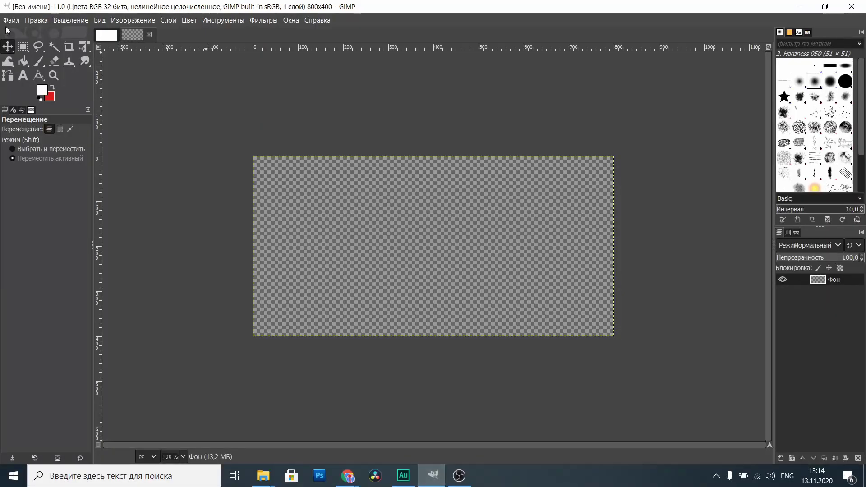
# Make an image from the clipboard house photo, then paste it onto a new red-filled 800×400 image.
pyautogui.click(12, 20)
pyautogui.moveTo(41, 47)
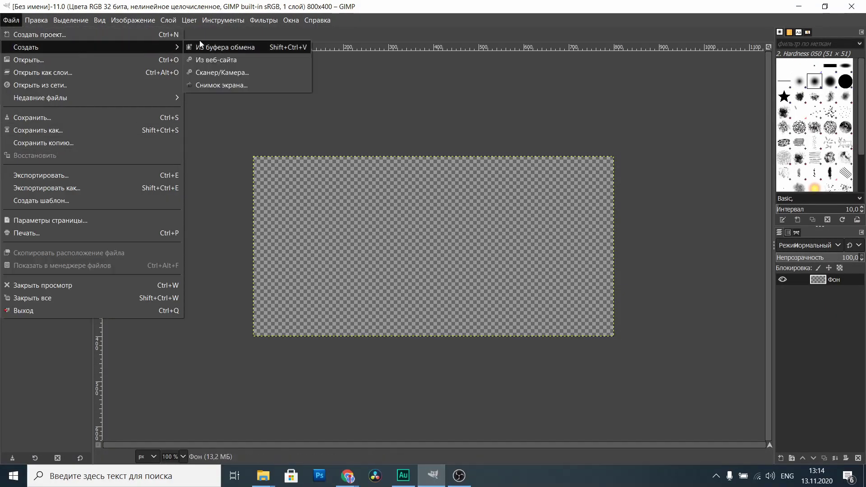
pyautogui.click(225, 47)
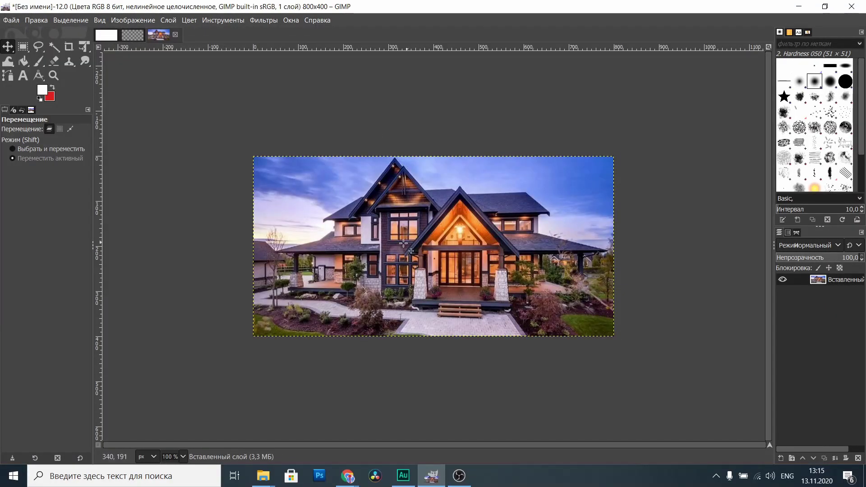
pyautogui.click(13, 20)
pyautogui.click(42, 34)
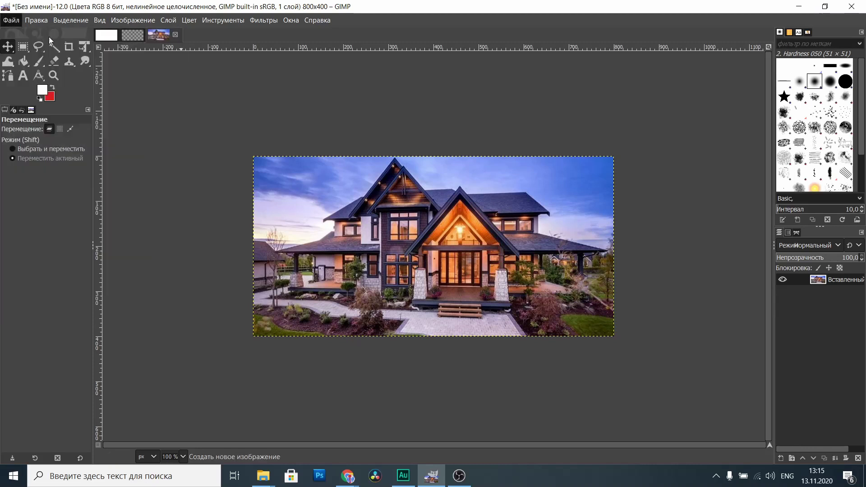
pyautogui.click(314, 211)
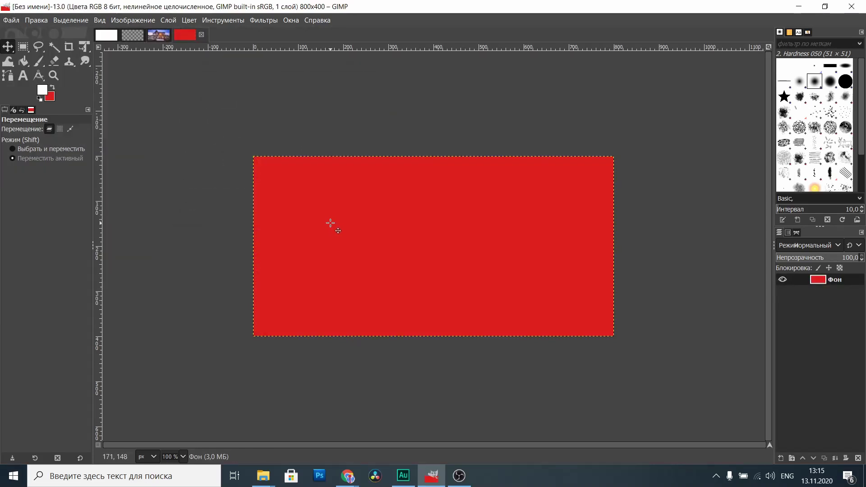
pyautogui.hotkey('ctrl', 'v')
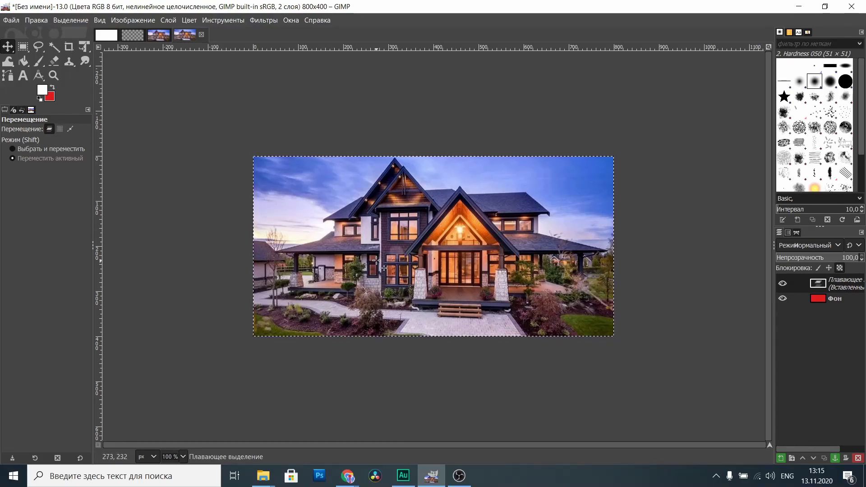
pyautogui.click(9, 20)
pyautogui.moveTo(28, 47)
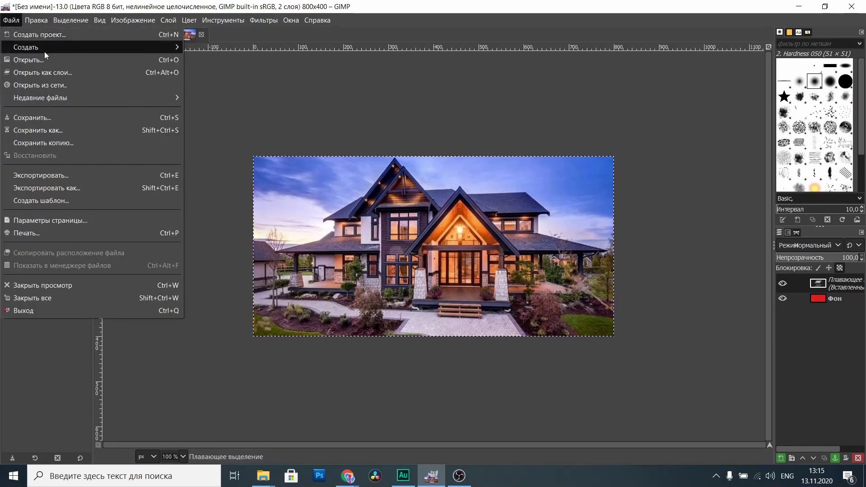
pyautogui.click(221, 60)
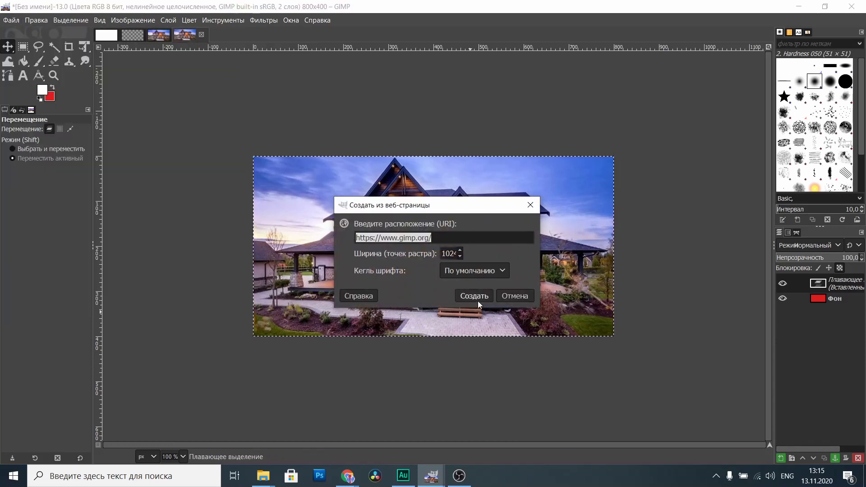
pyautogui.click(473, 295)
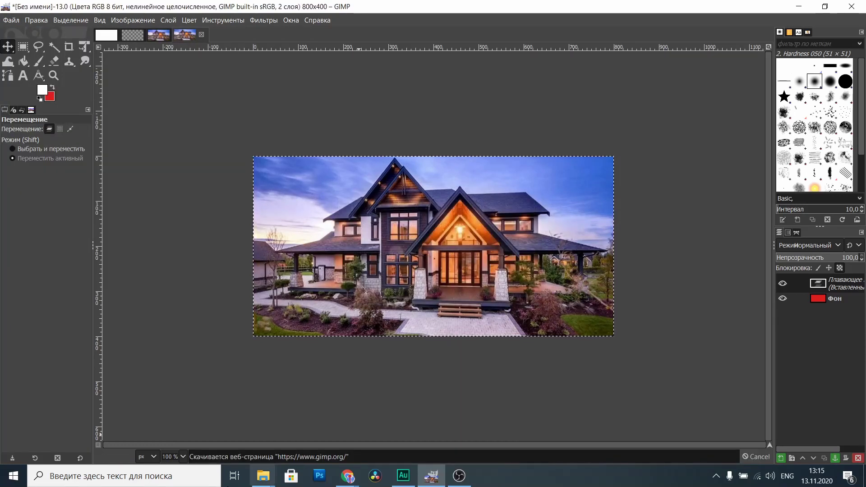
pyautogui.click(14, 18)
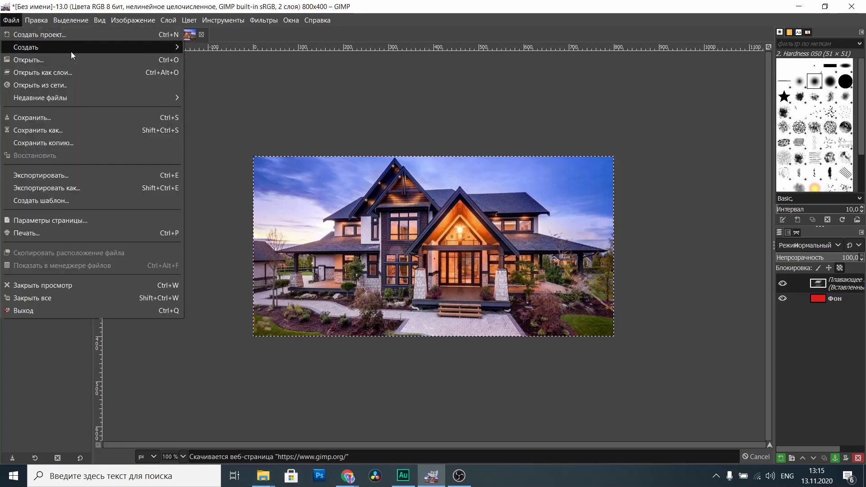
pyautogui.click(221, 272)
# Open the Scanner/Camera import and close it without importing.
pyautogui.click(11, 20)
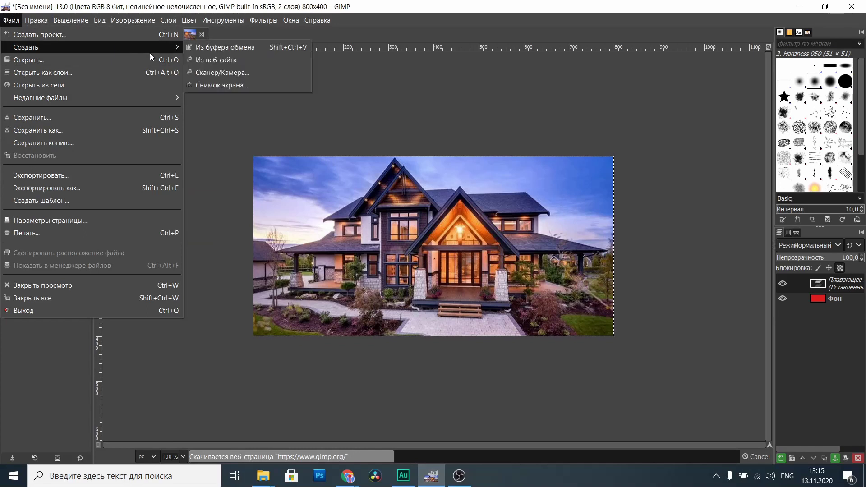
pyautogui.click(265, 60)
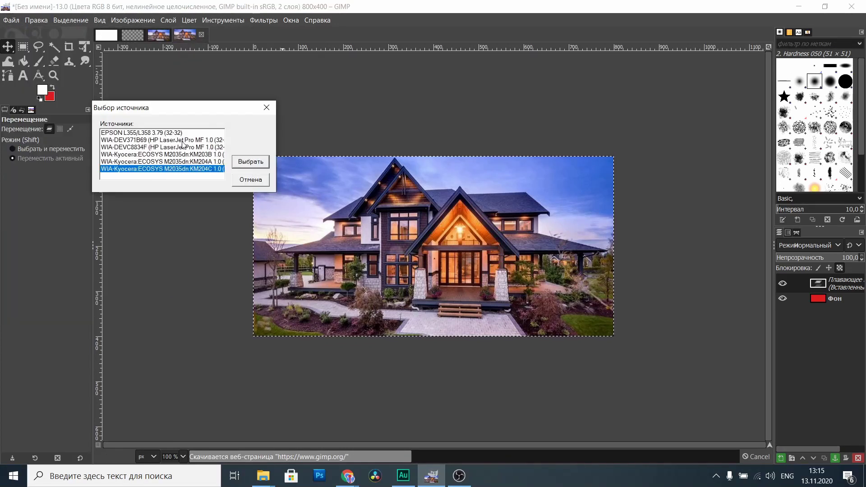
pyautogui.click(267, 107)
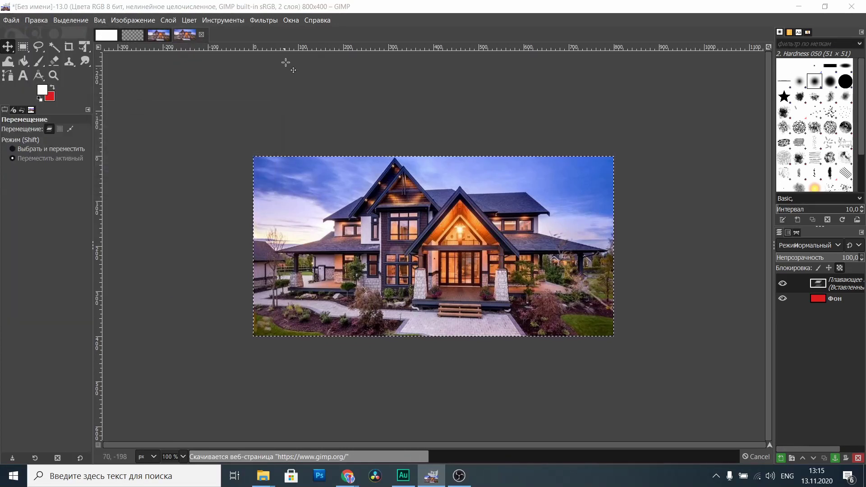
pyautogui.click(12, 25)
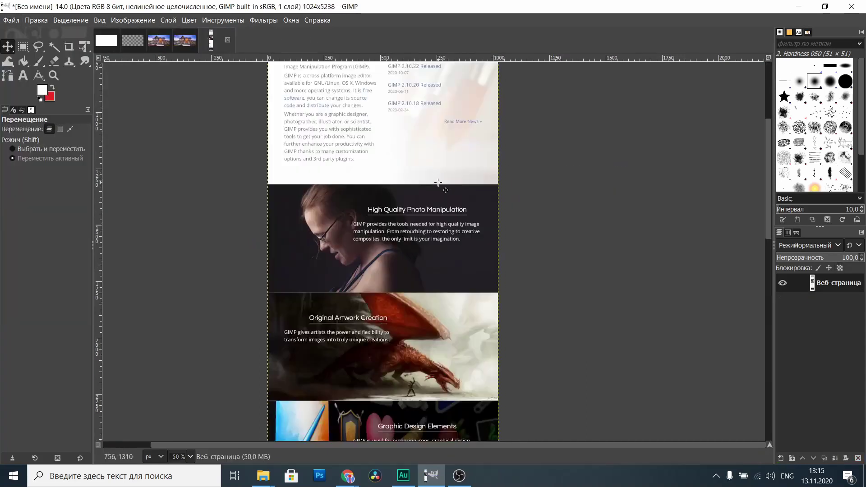
pyautogui.press('1')
pyautogui.scroll(5, 410, 188)
pyautogui.scroll(-5, 357, 255)
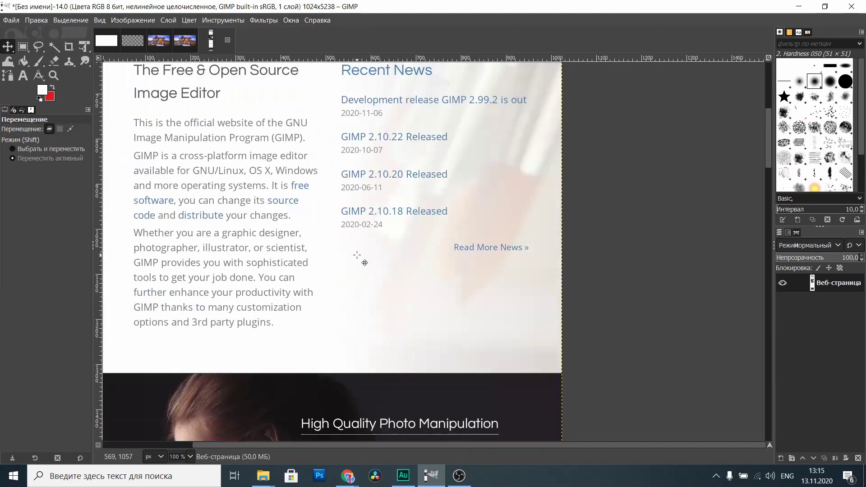
pyautogui.scroll(5, 357, 255)
pyautogui.scroll(-15, 325, 246)
pyautogui.scroll(-5, 298, 238)
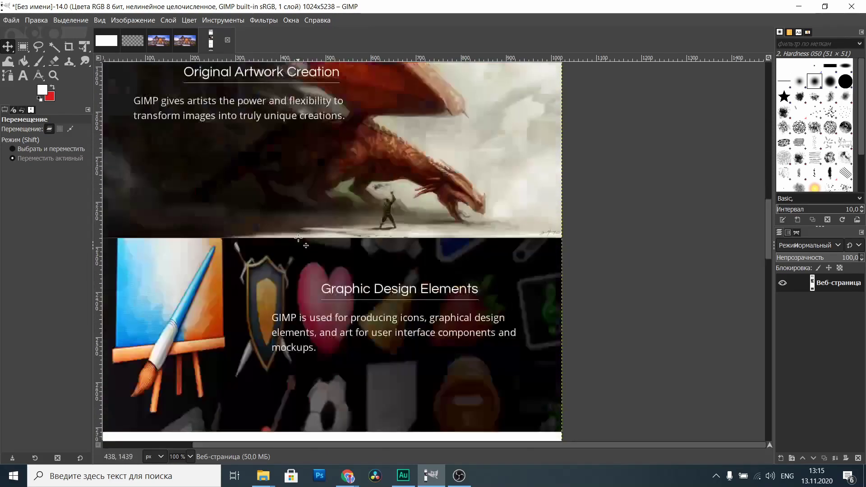
pyautogui.scroll(-3, 299, 238)
pyautogui.scroll(-5, 325, 226)
pyautogui.scroll(-5, 333, 207)
pyautogui.scroll(-4, 280, 282)
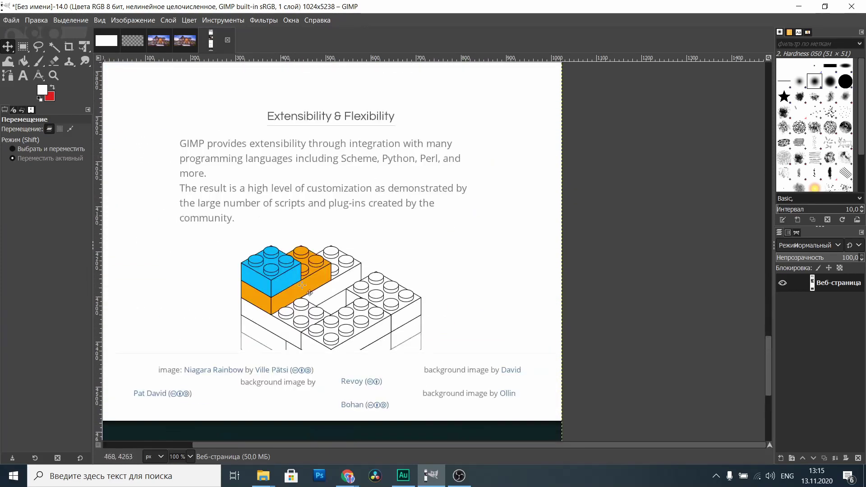
pyautogui.scroll(-5, 302, 285)
pyautogui.scroll(10, 273, 297)
pyautogui.scroll(10, 412, 361)
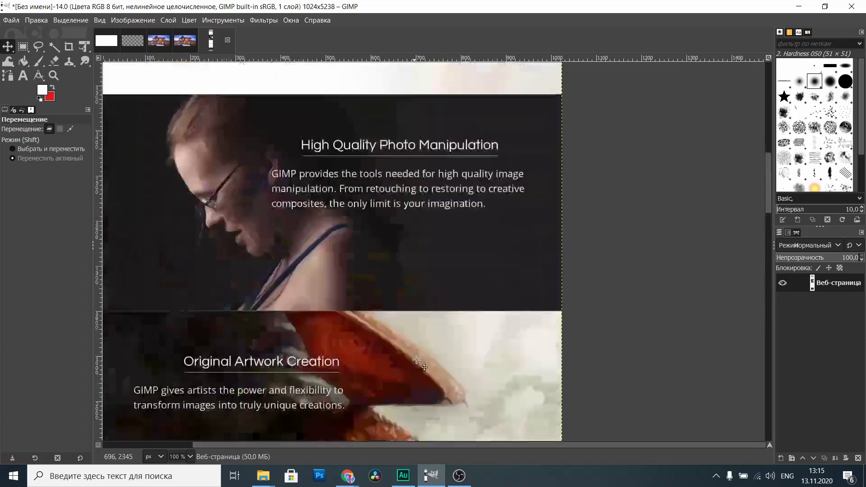
pyautogui.scroll(10, 413, 360)
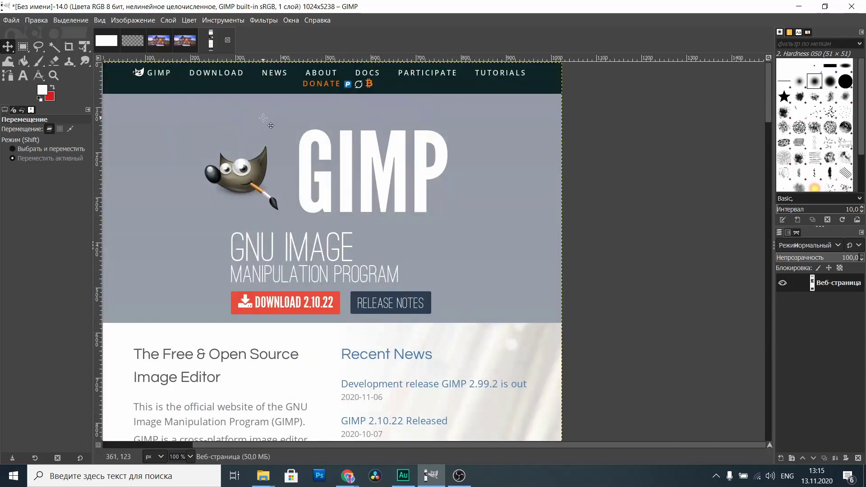
pyautogui.click(11, 20)
pyautogui.moveTo(93, 47)
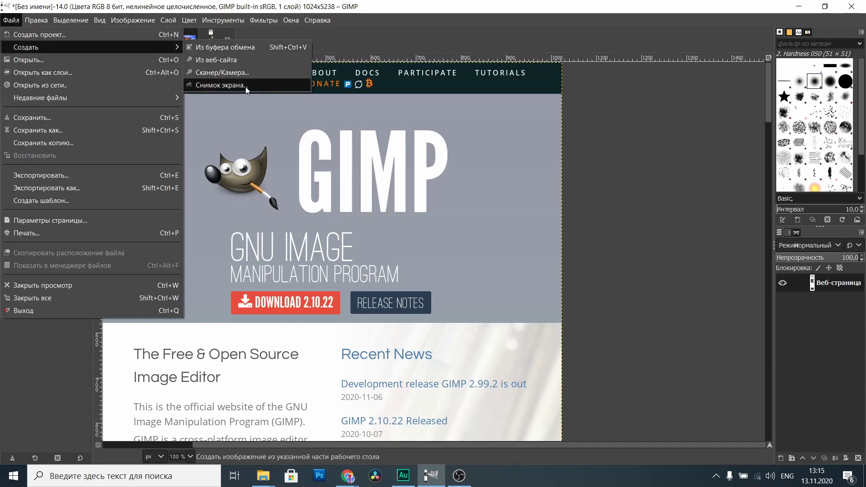
pyautogui.click(246, 87)
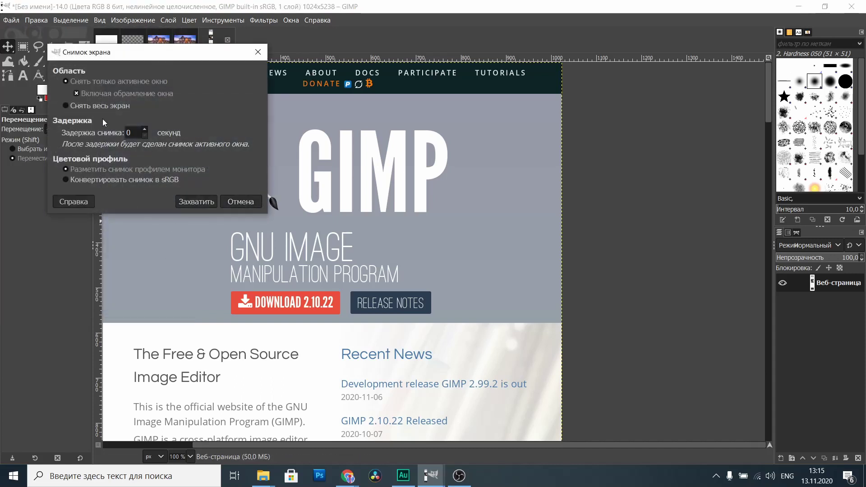
pyautogui.click(64, 106)
pyautogui.click(66, 83)
pyautogui.click(241, 202)
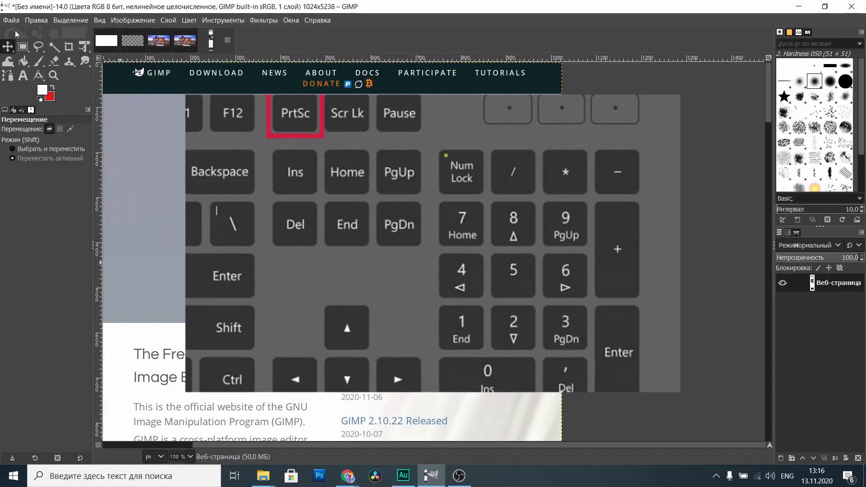
pyautogui.click(11, 22)
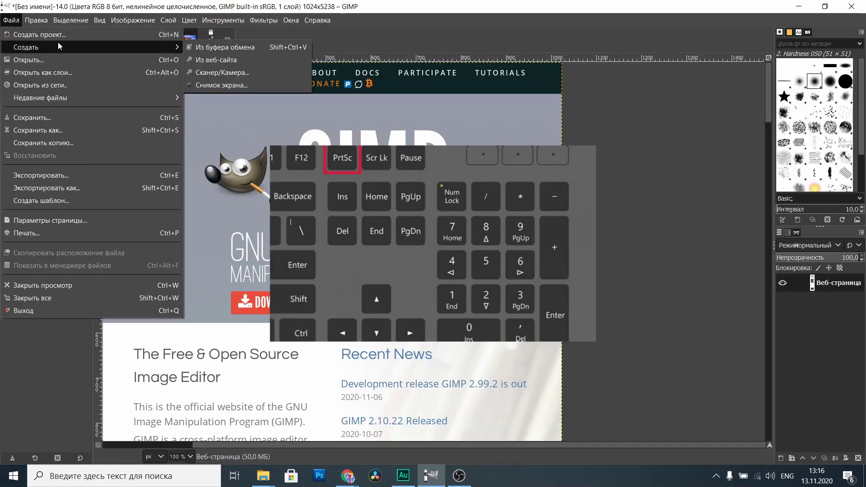
# Browse Pictures in the Open dialog, preview jpg.png, and cancel.
pyautogui.click(58, 60)
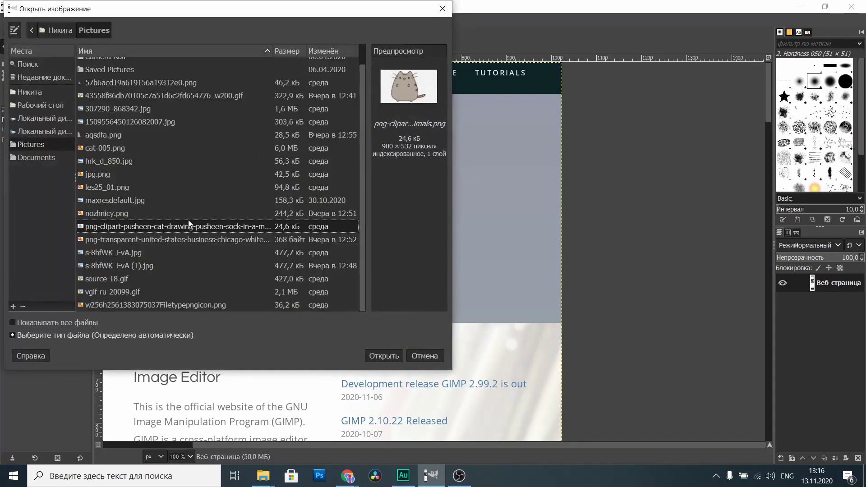
pyautogui.click(160, 187)
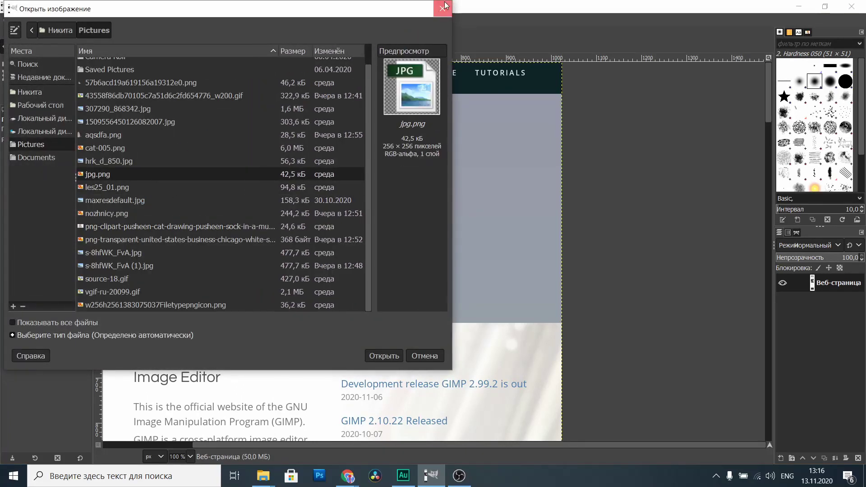
pyautogui.press('Escape')
# Add les25_01.png to the web-page image as a new layer with Open as Layers.
pyautogui.click(11, 20)
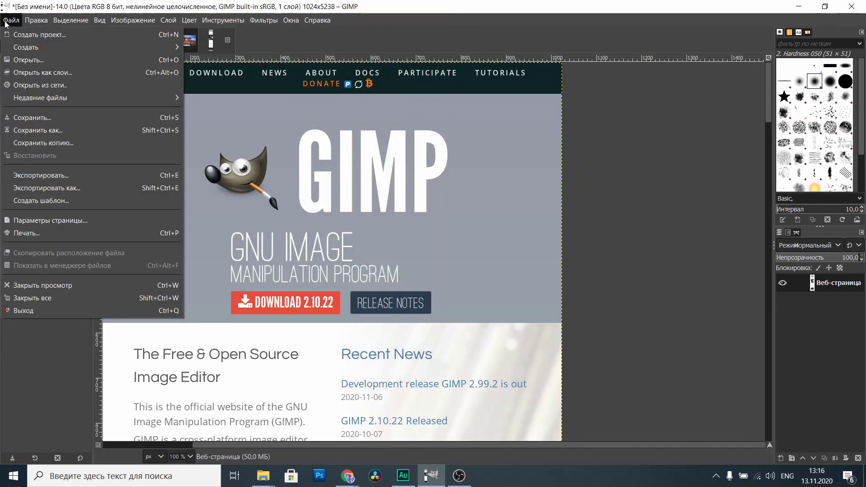
pyautogui.click(89, 72)
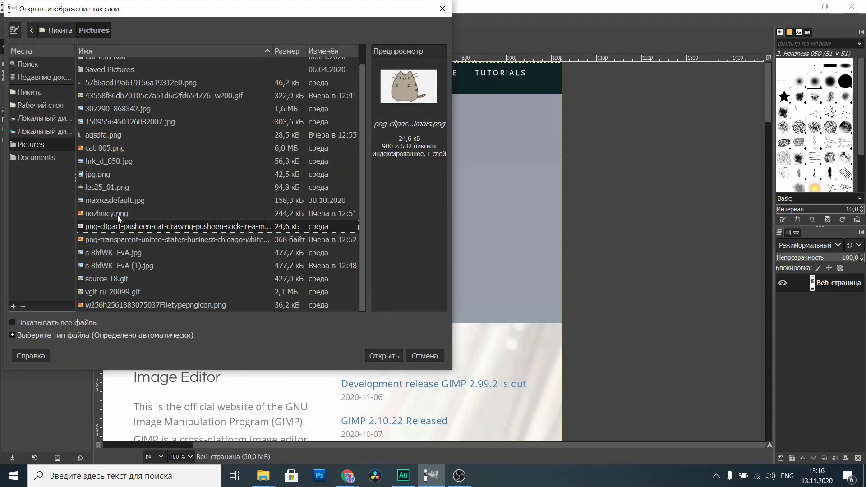
pyautogui.scroll(2, 117, 216)
pyautogui.click(126, 193)
pyautogui.scroll(1, 124, 193)
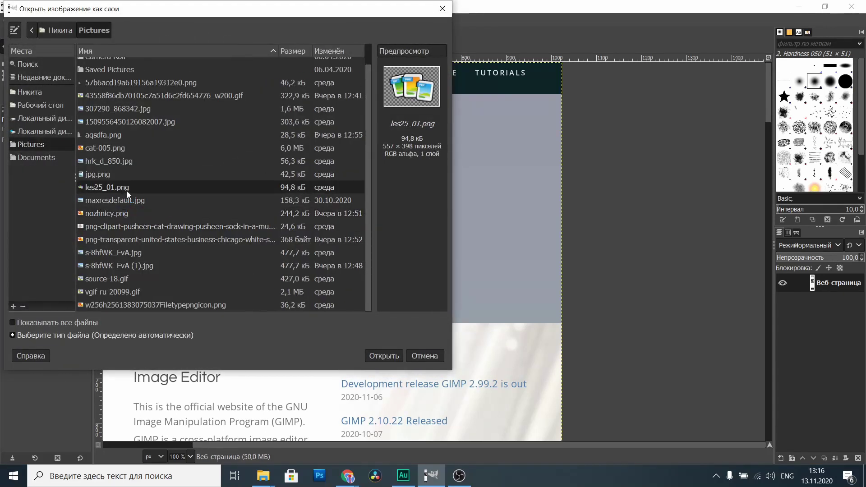
pyautogui.doubleClick(126, 191)
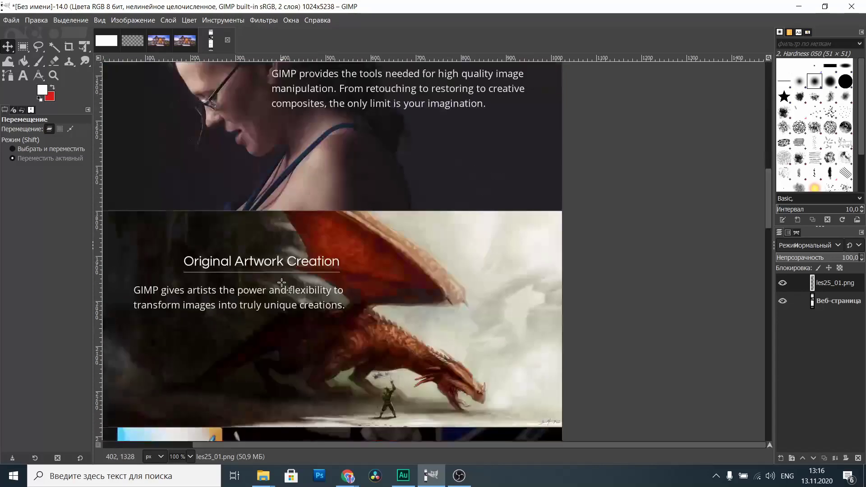
pyautogui.scroll(-6, 282, 282)
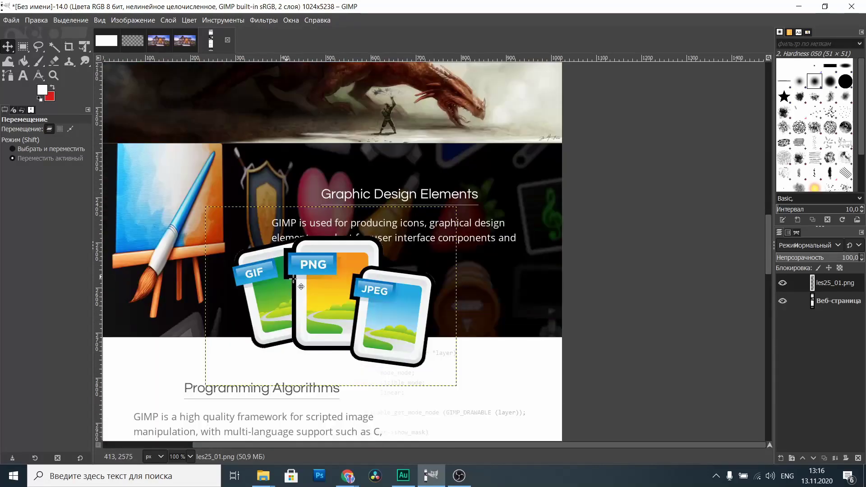
pyautogui.click(11, 21)
pyautogui.moveTo(41, 47)
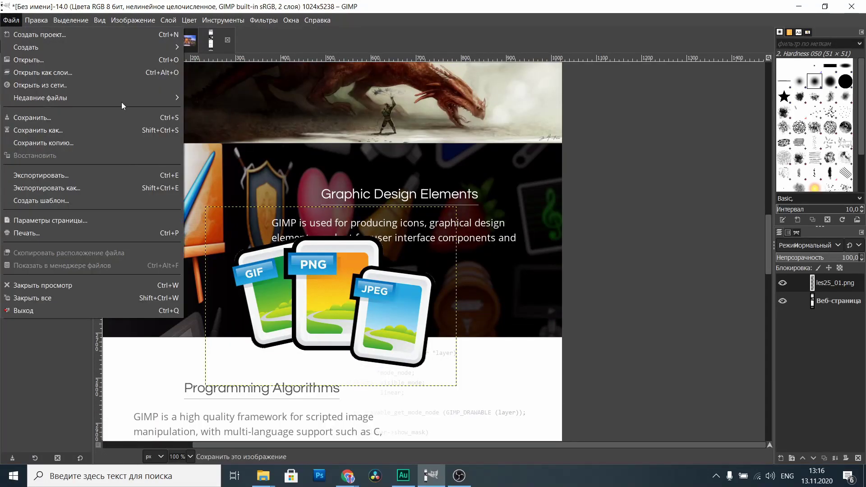
pyautogui.click(74, 88)
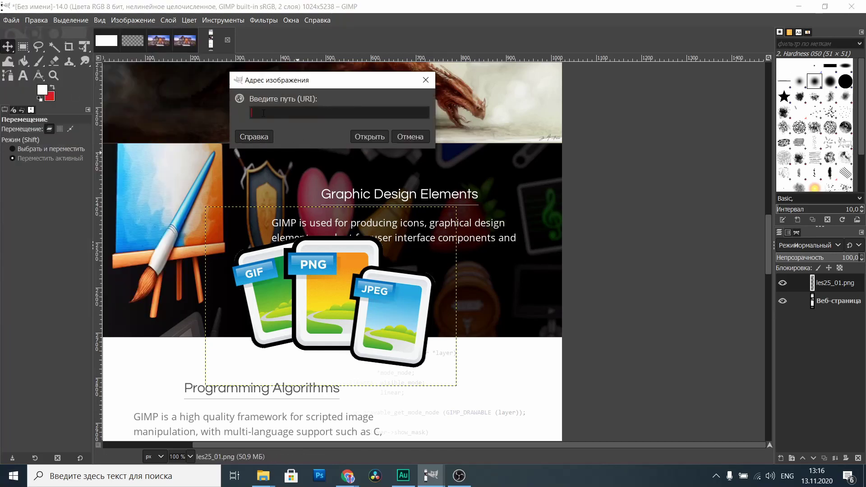
pyautogui.click(410, 137)
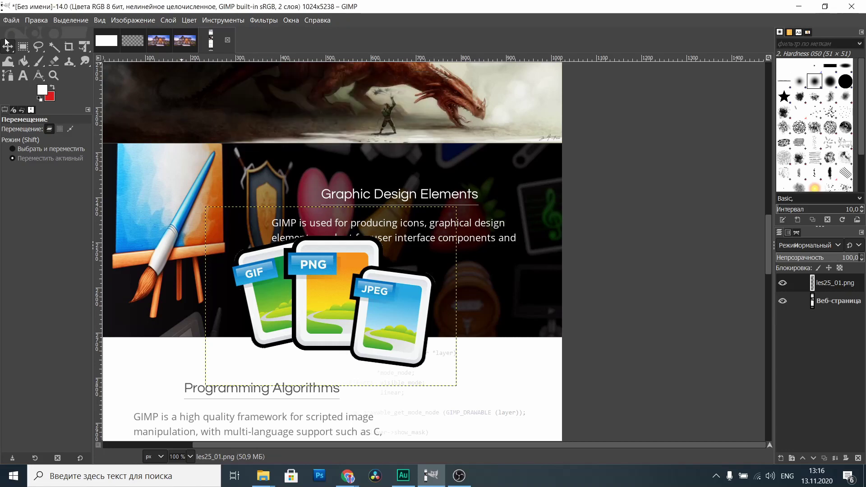
pyautogui.click(11, 20)
pyautogui.click(17, 22)
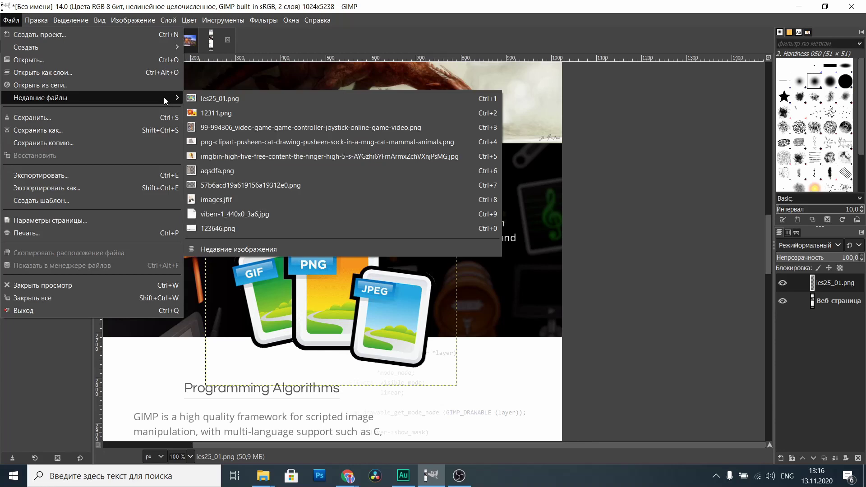
pyautogui.moveTo(41, 98)
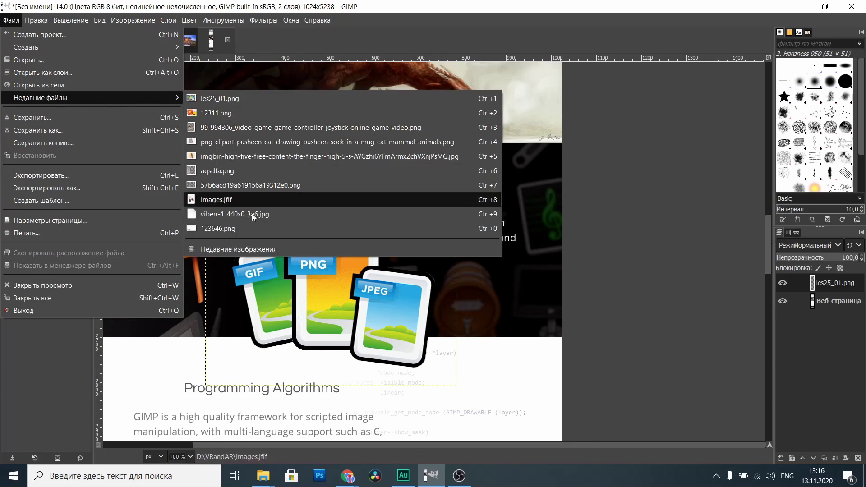
pyautogui.click(10, 23)
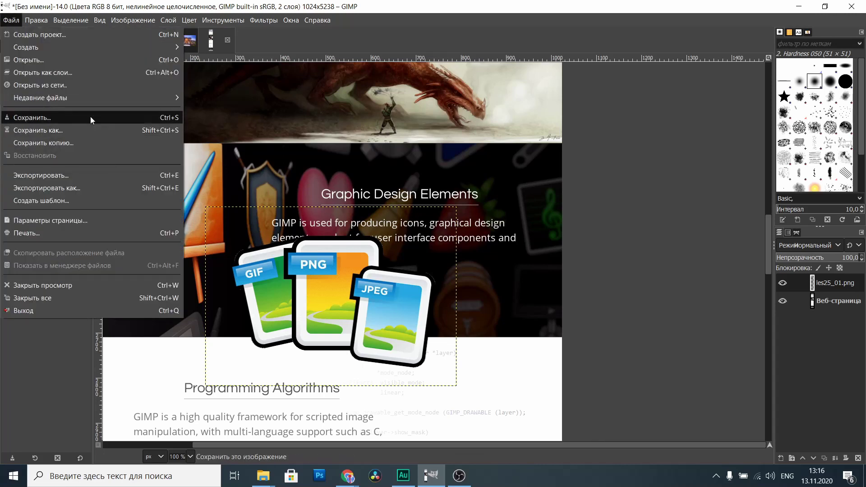
# Open the Save dialog for an XCF project, then close it without saving.
pyautogui.click(90, 119)
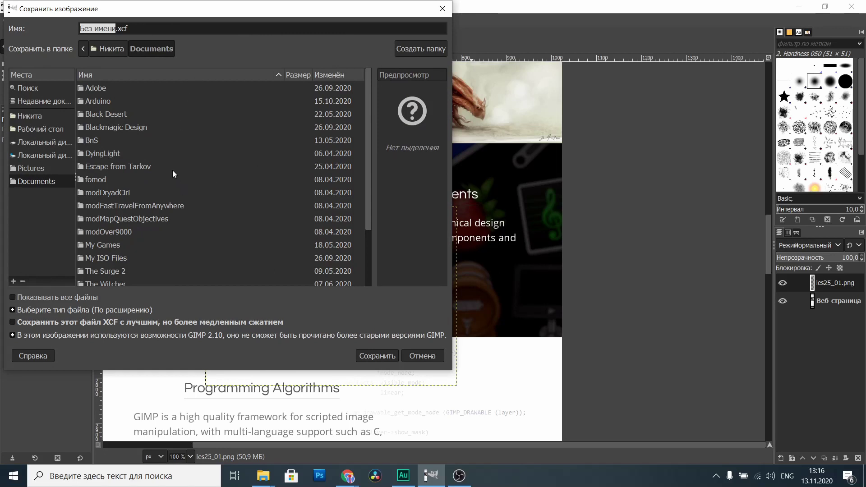
pyautogui.click(131, 32)
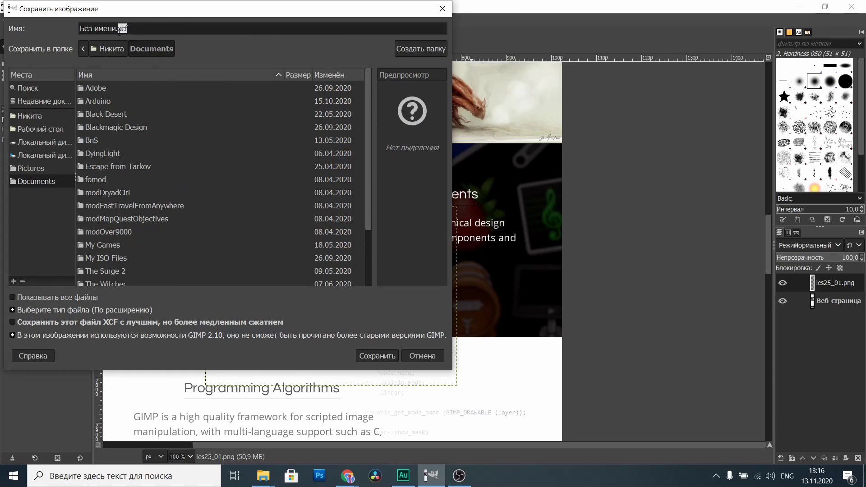
pyautogui.click(442, 17)
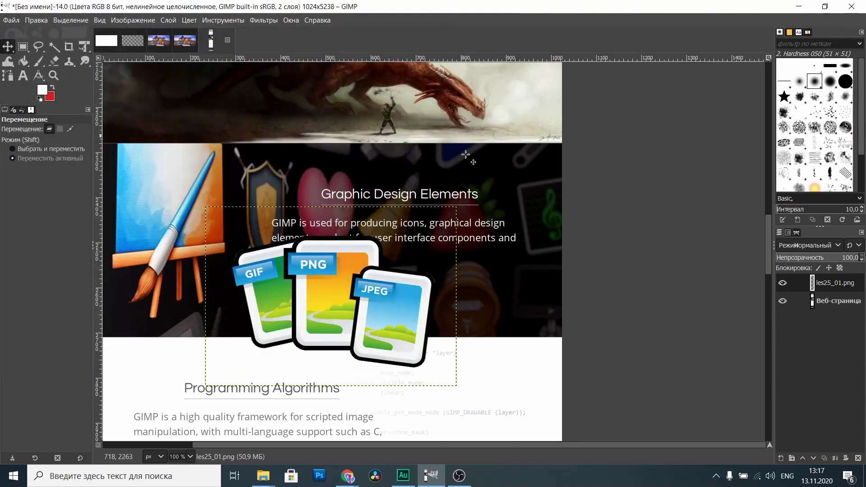
pyautogui.click(9, 21)
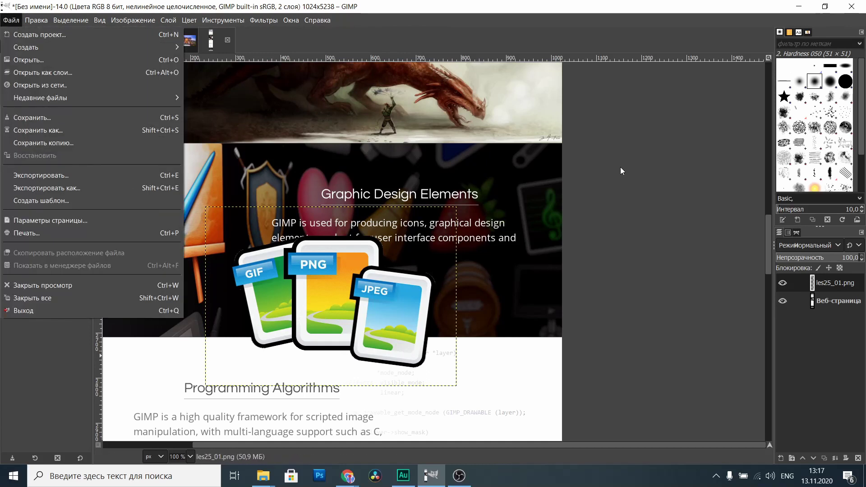
pyautogui.click(2, 121)
# Open Save As, look through the file-type list, and cancel.
pyautogui.click(11, 20)
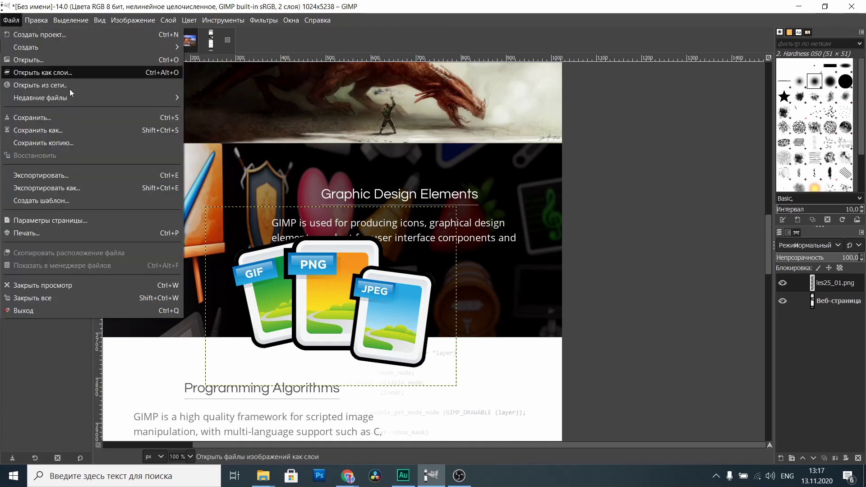
pyautogui.click(69, 134)
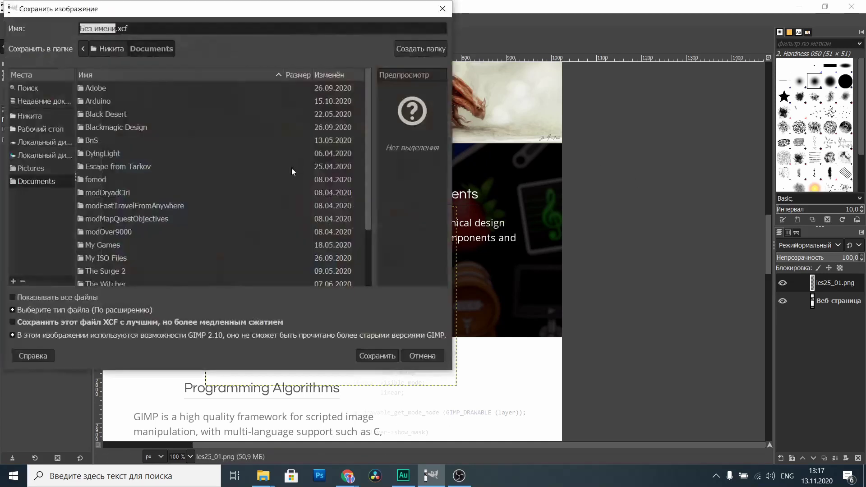
pyautogui.click(13, 310)
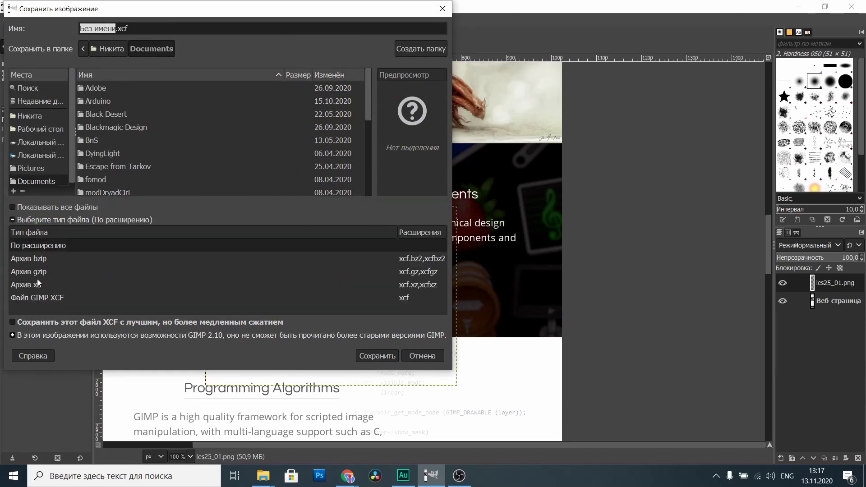
pyautogui.click(424, 358)
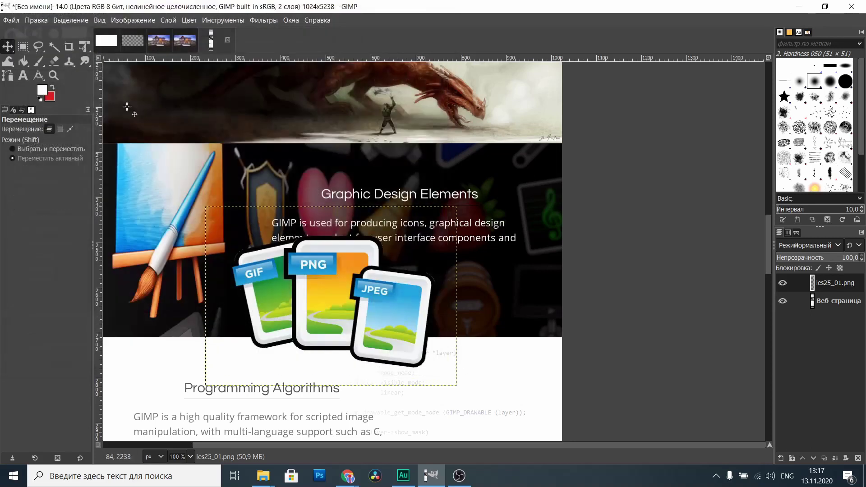
# Open Save a Copy on the Documents folder and cancel it.
pyautogui.click(11, 20)
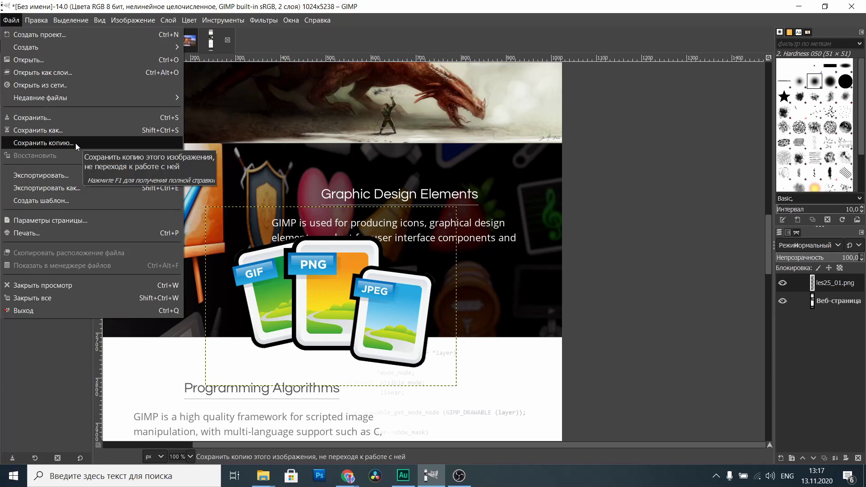
pyautogui.click(75, 143)
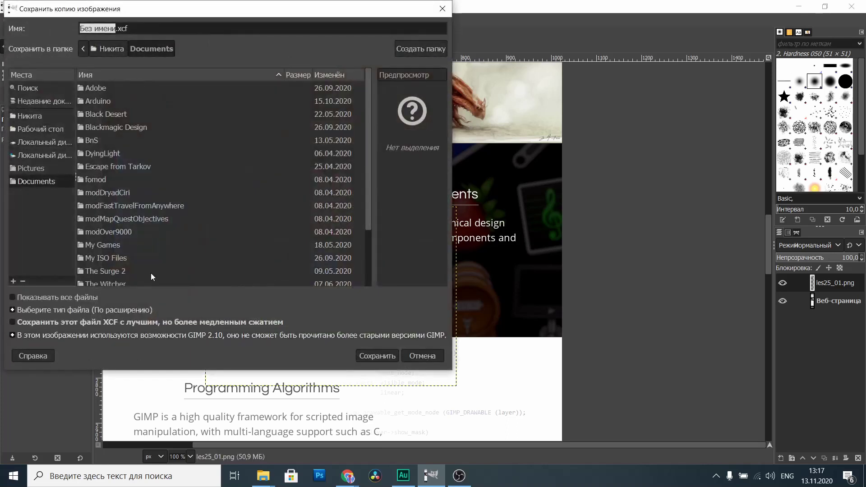
pyautogui.scroll(-3, 151, 274)
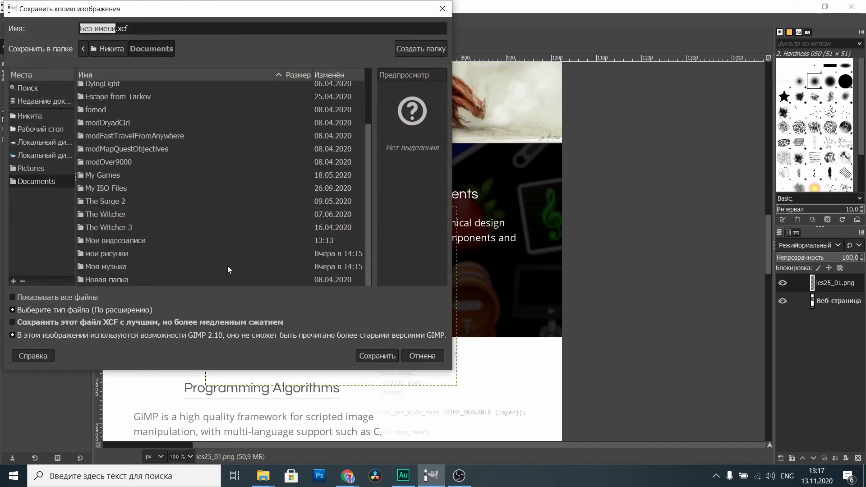
pyautogui.click(417, 352)
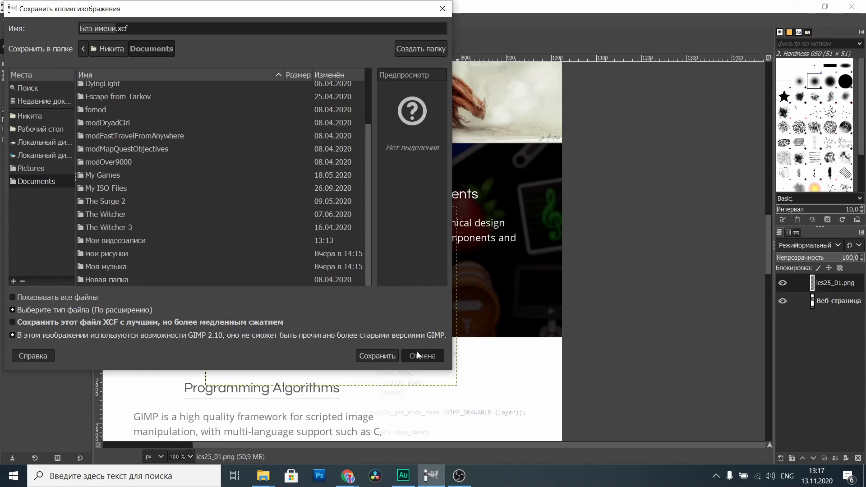
pyautogui.click(12, 20)
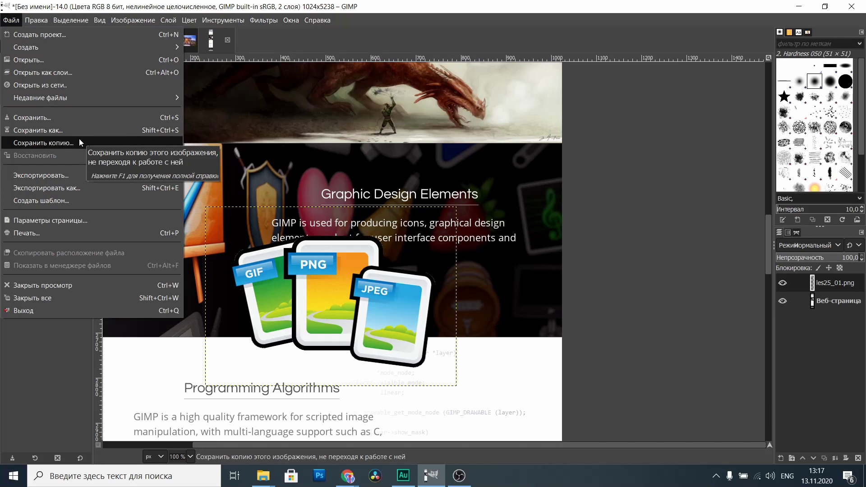
pyautogui.click(82, 176)
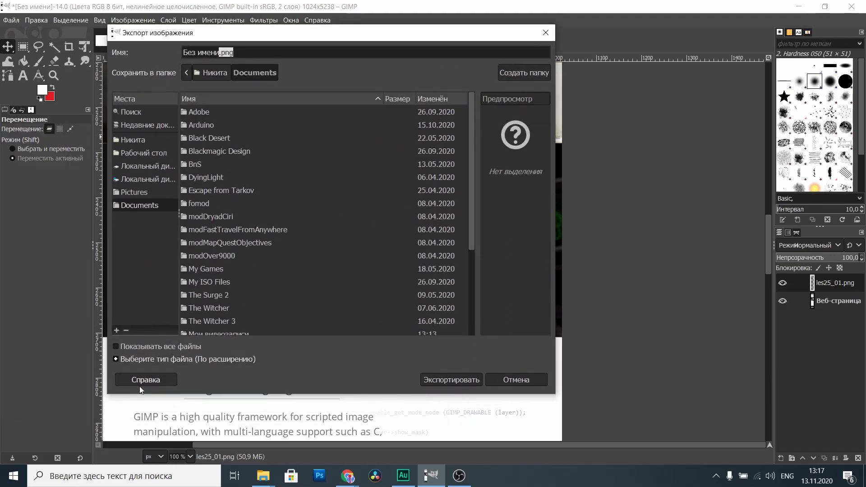
pyautogui.click(117, 359)
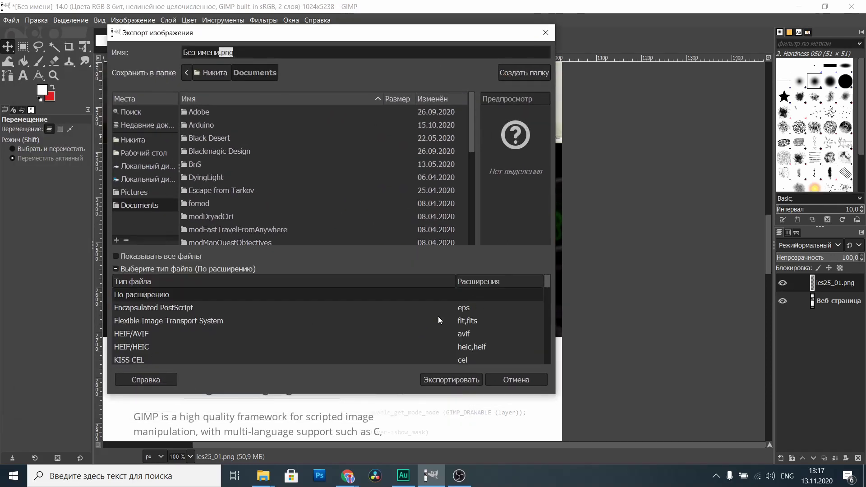
pyautogui.write('webp')
pyautogui.scroll(-1, 480, 331)
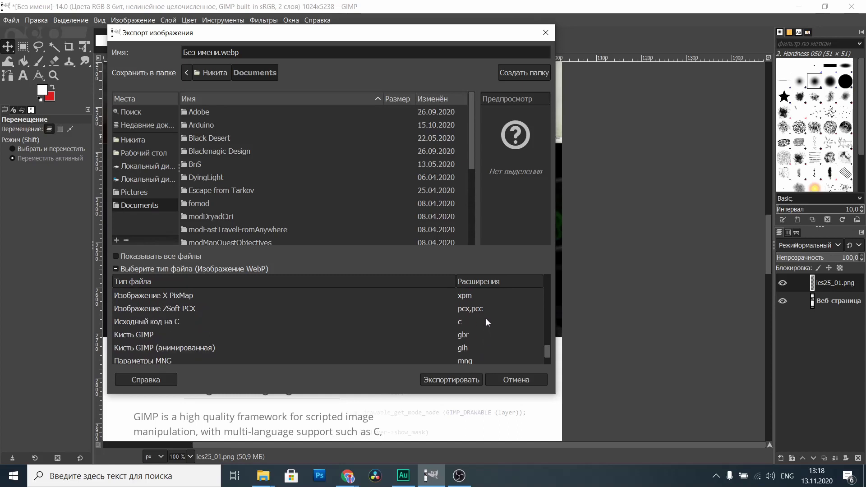
pyautogui.scroll(-3, 478, 325)
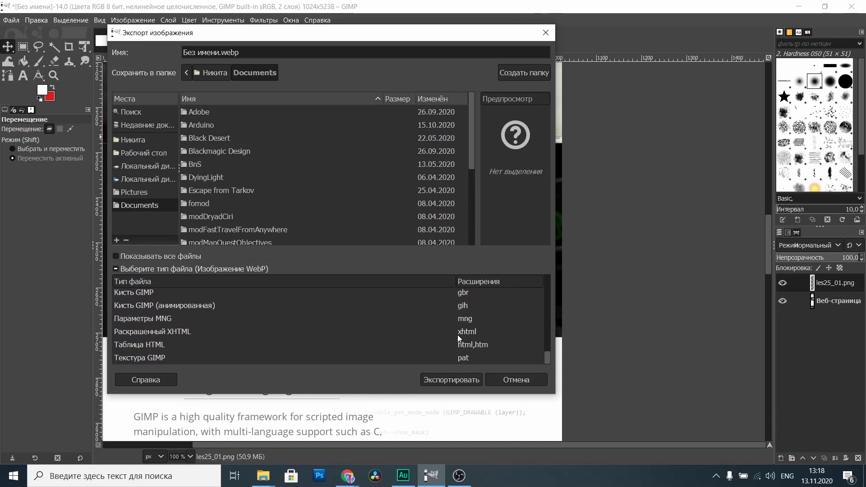
pyautogui.click(511, 381)
pyautogui.click(11, 20)
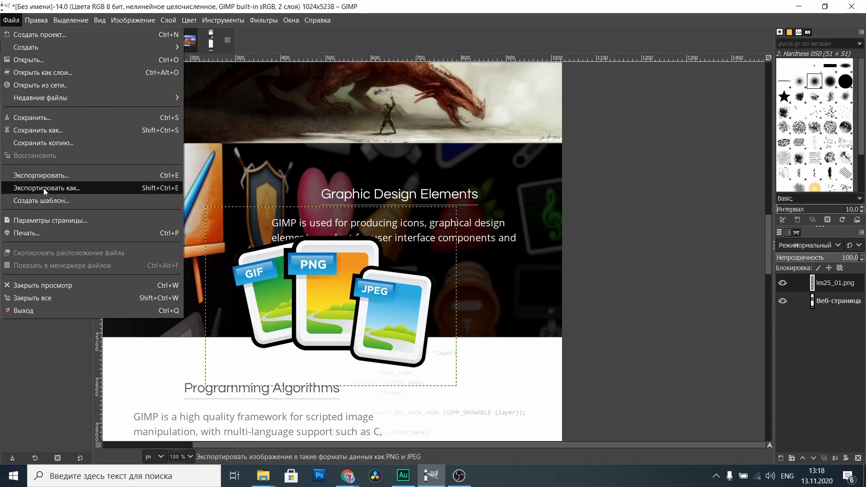
pyautogui.click(56, 203)
pyautogui.click(128, 239)
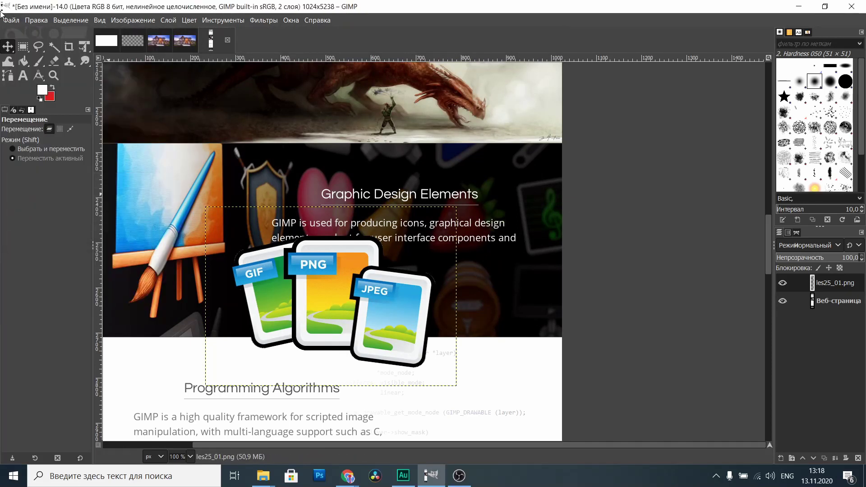
pyautogui.click(14, 19)
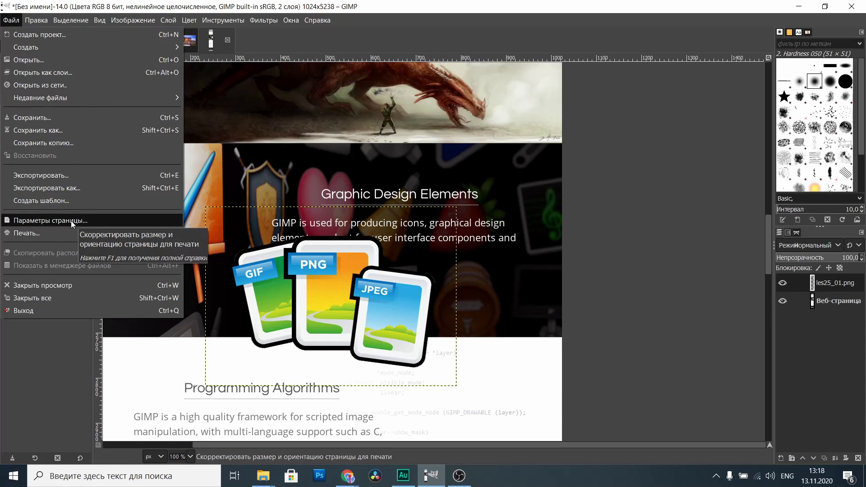
pyautogui.click(71, 220)
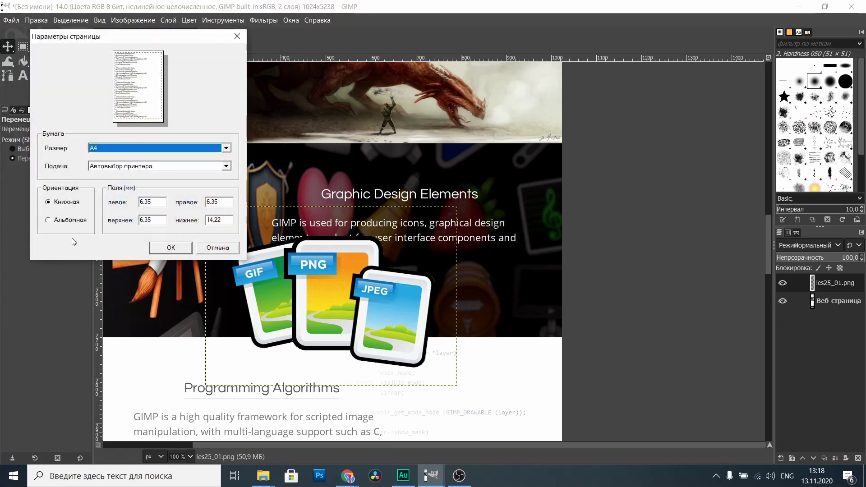
pyautogui.doubleClick(149, 202)
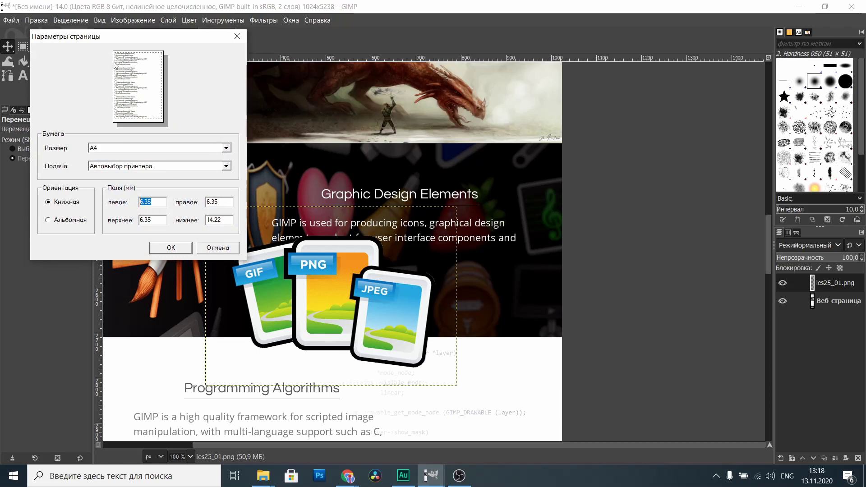
pyautogui.click(227, 148)
pyautogui.click(195, 111)
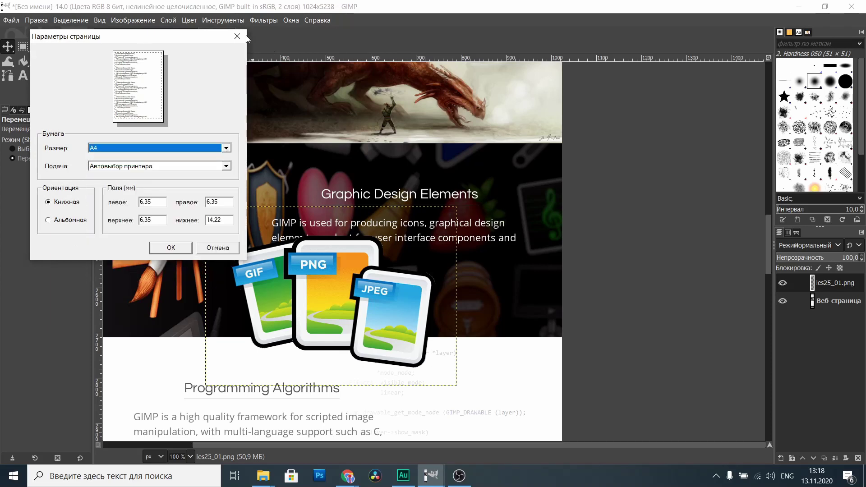
pyautogui.click(237, 36)
pyautogui.click(11, 20)
pyautogui.click(264, 225)
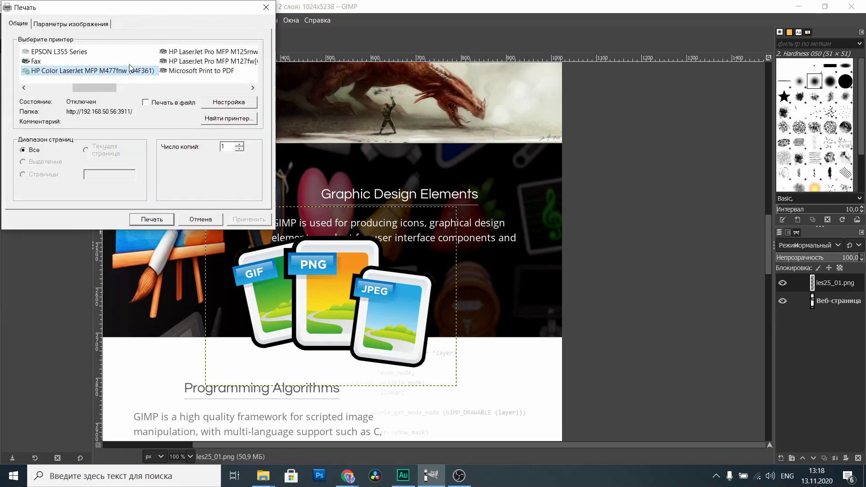
pyautogui.click(266, 7)
pyautogui.click(11, 20)
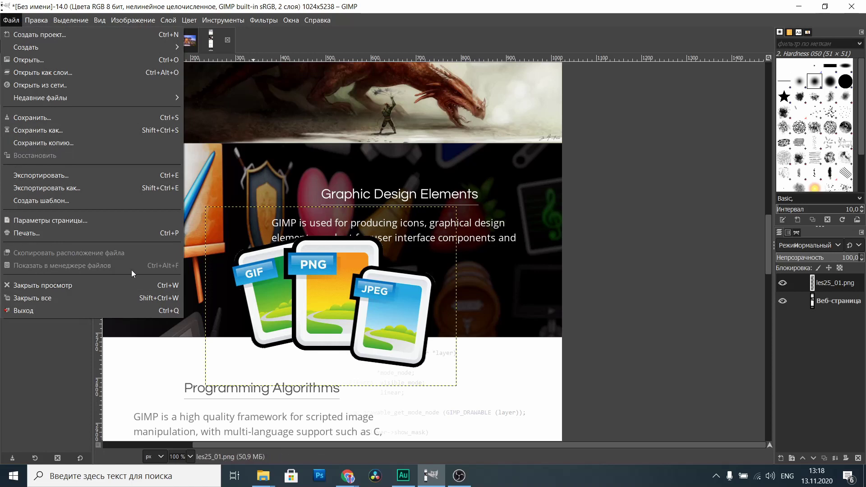
# Save the web-page image as Без имени.xcf in Documents.
pyautogui.click(11, 20)
pyautogui.click(11, 20)
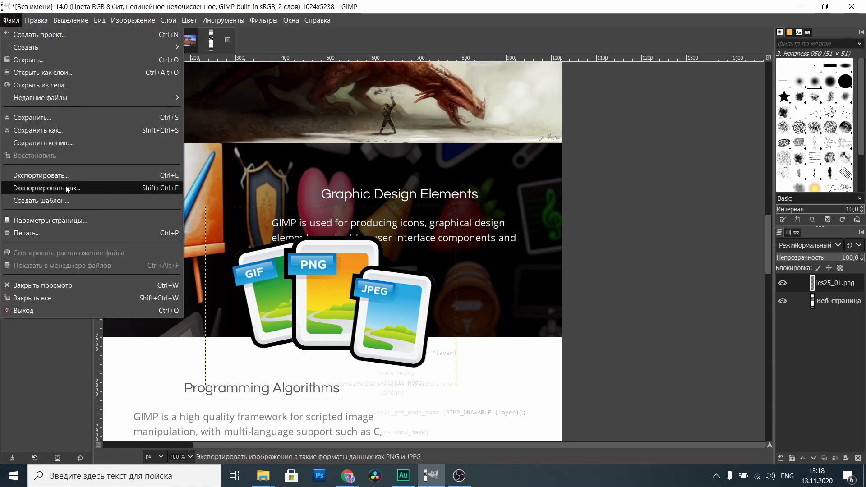
pyautogui.click(68, 127)
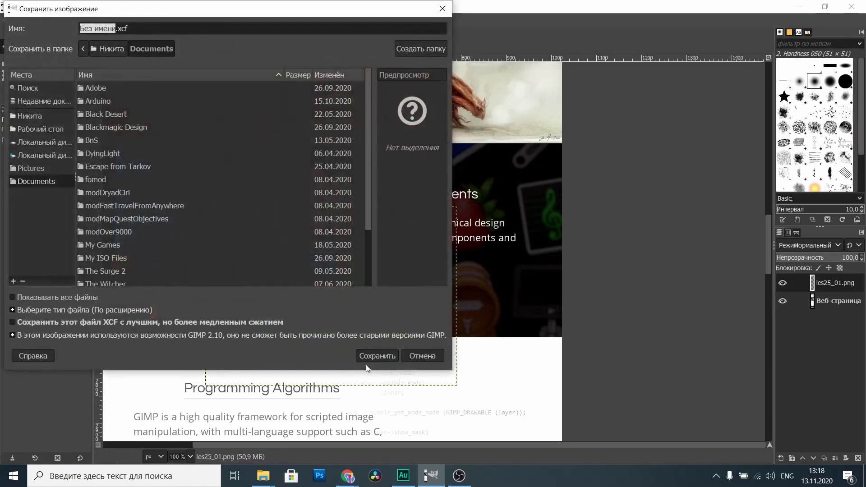
pyautogui.click(374, 352)
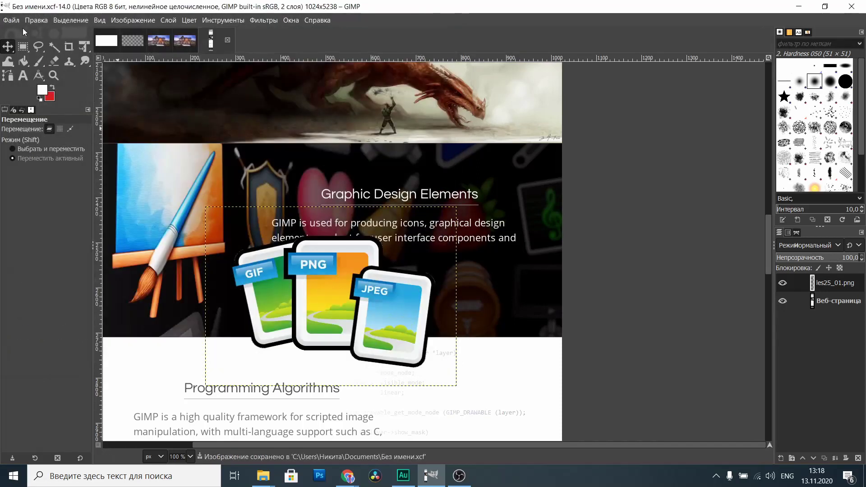
# Show the saved file in the file manager, then close the file manager.
pyautogui.click(11, 19)
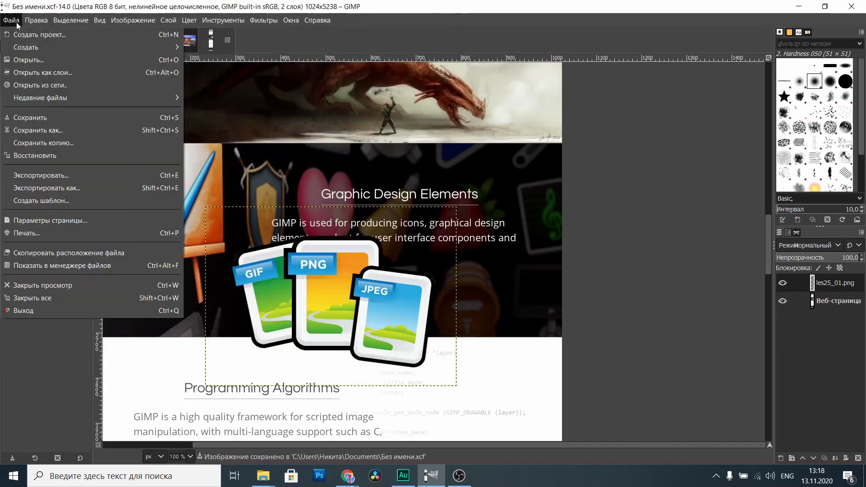
pyautogui.click(56, 266)
pyautogui.click(852, 6)
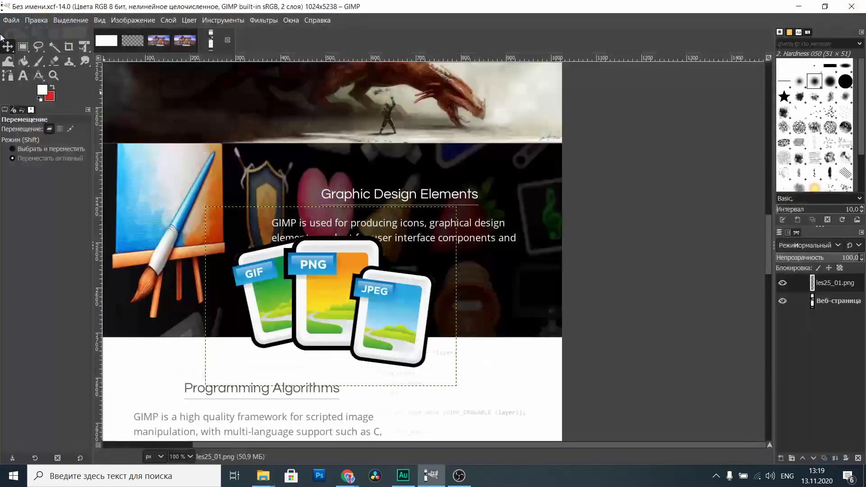
# Switch to the other house image and close its view, discarding changes.
pyautogui.click(183, 41)
pyautogui.click(11, 20)
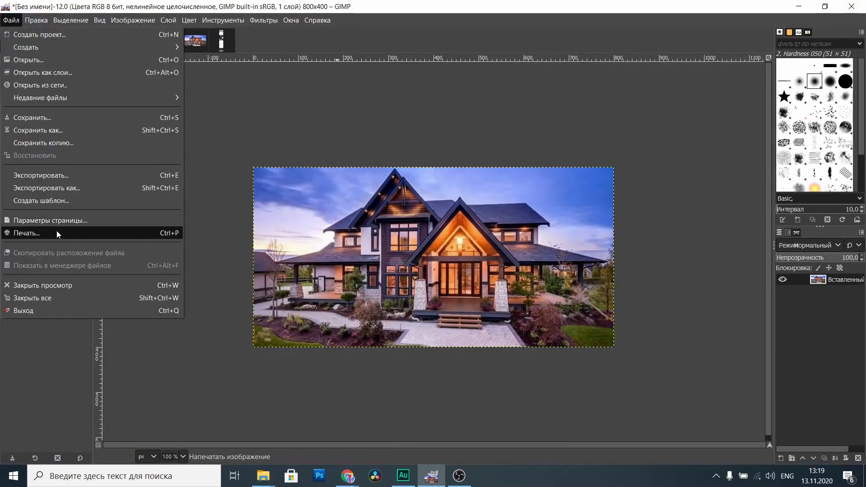
pyautogui.click(283, 158)
pyautogui.click(11, 20)
pyautogui.click(60, 285)
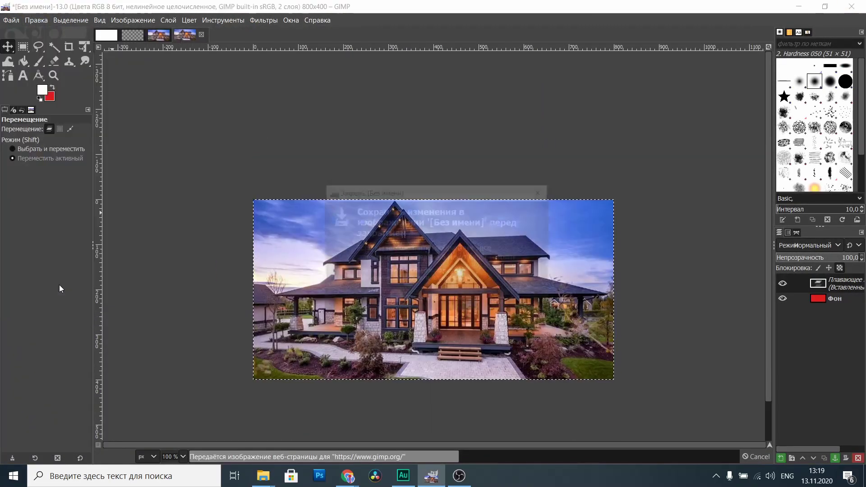
pyautogui.click(437, 300)
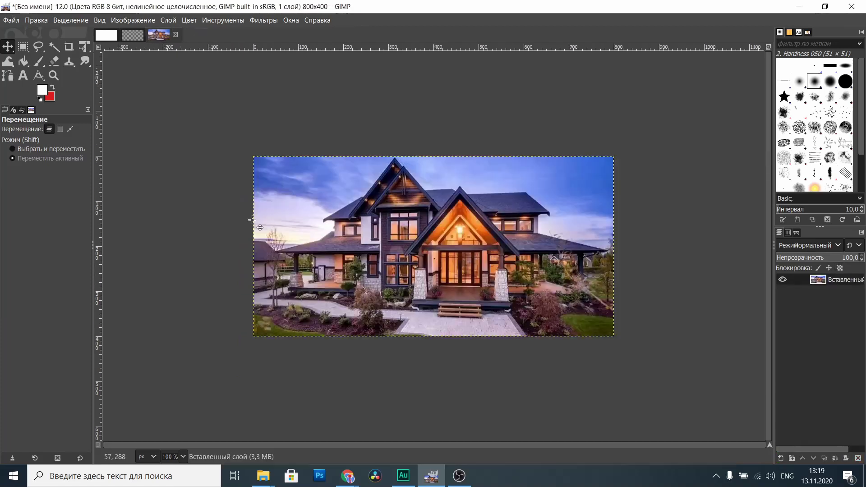
pyautogui.click(11, 20)
# Close all images with Закрыть все, discarding unsaved changes.
pyautogui.click(58, 298)
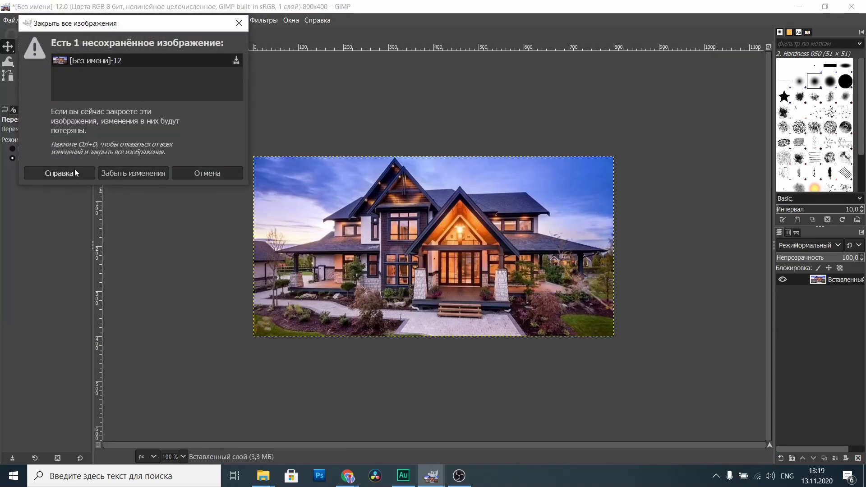
pyautogui.click(121, 175)
pyautogui.click(5, 18)
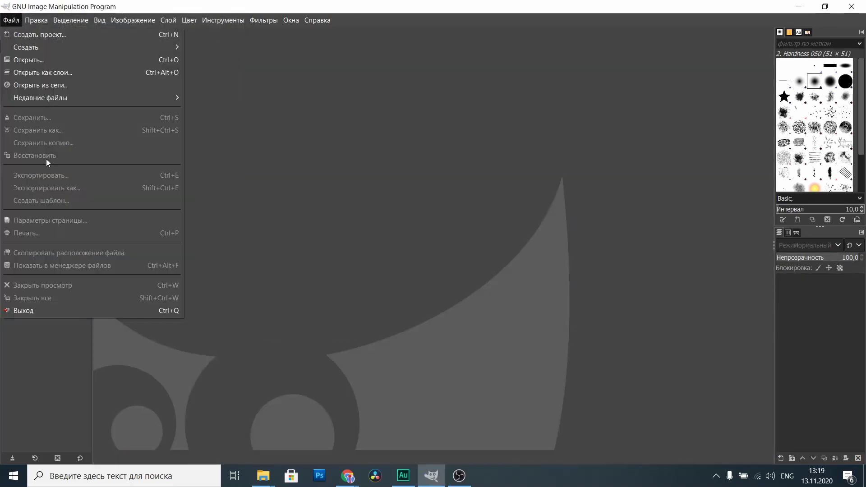
pyautogui.click(443, 241)
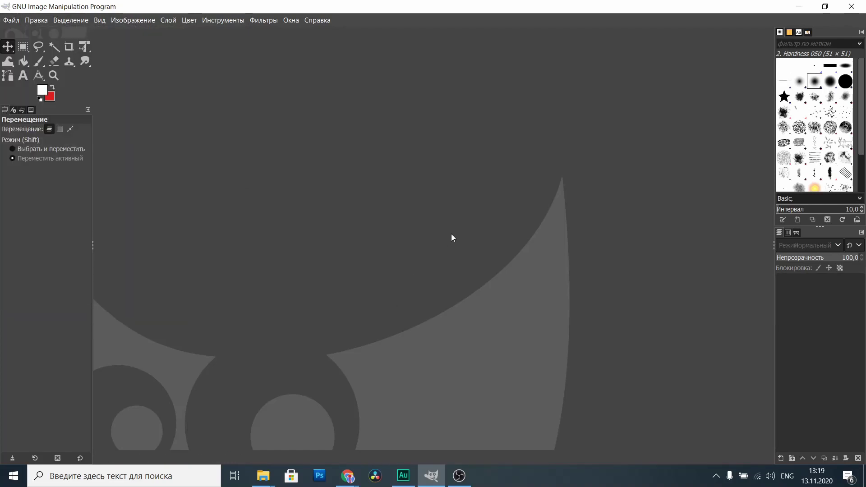
# Open and close the Edit and Help menus without choosing anything.
pyautogui.click(36, 20)
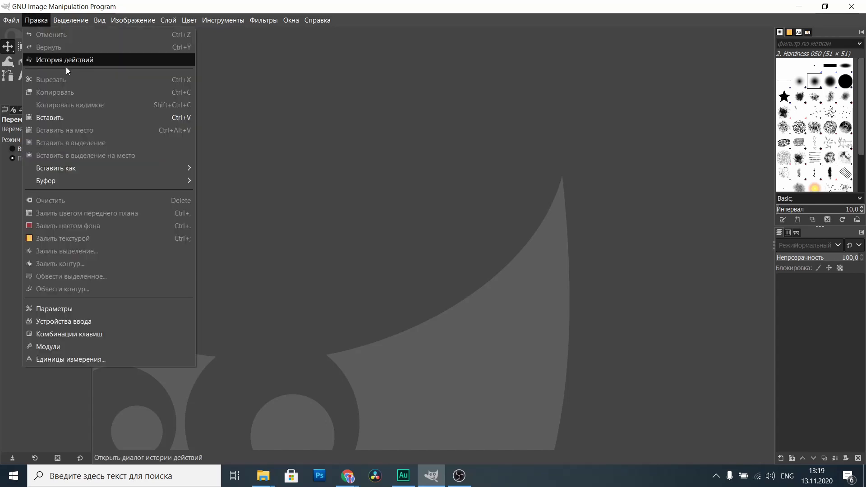
pyautogui.click(367, 315)
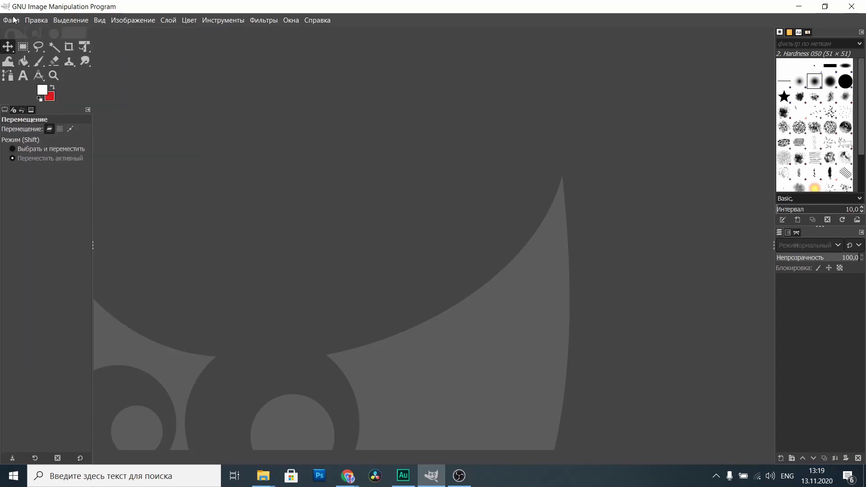
pyautogui.click(32, 20)
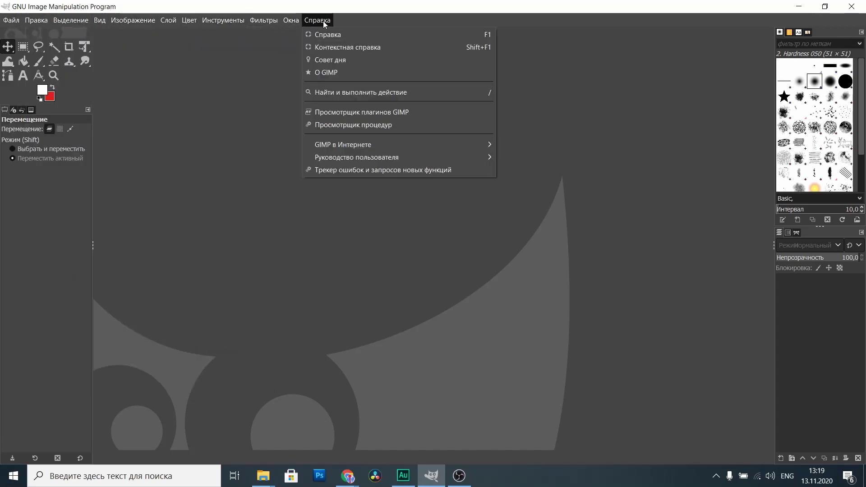
pyautogui.click(21, 22)
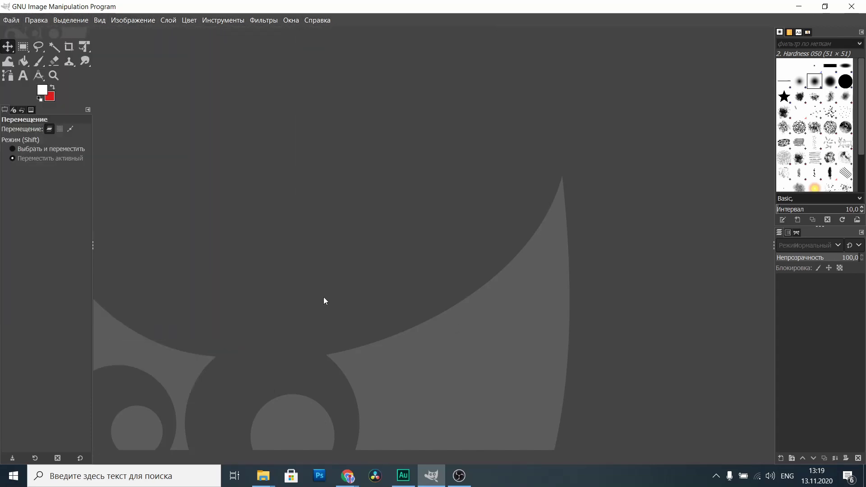